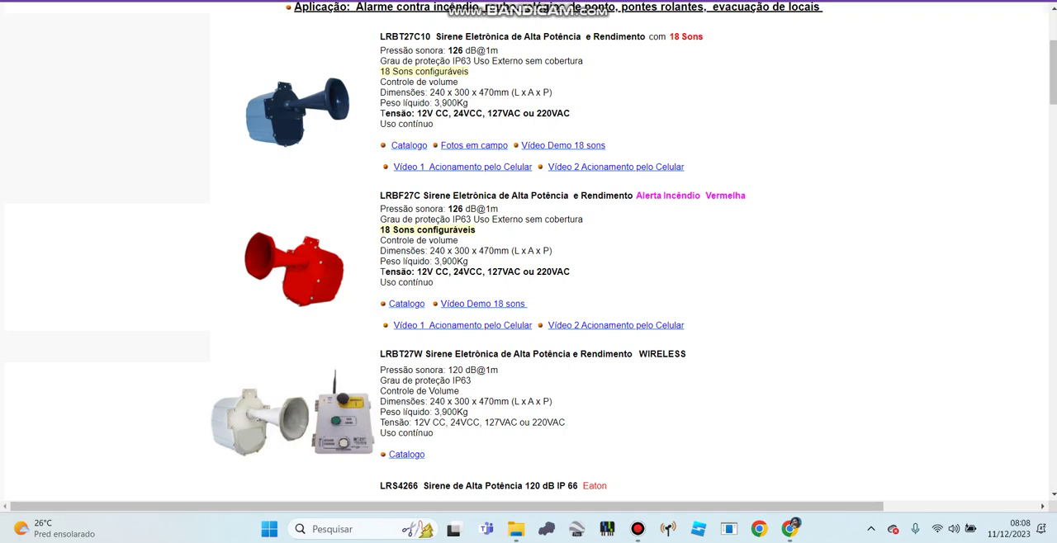
# Play playlist item 6, 'Acionamento remoto da Sirene LRBT27C', on YouTube
pyautogui.hotkey('alt', 'Left')
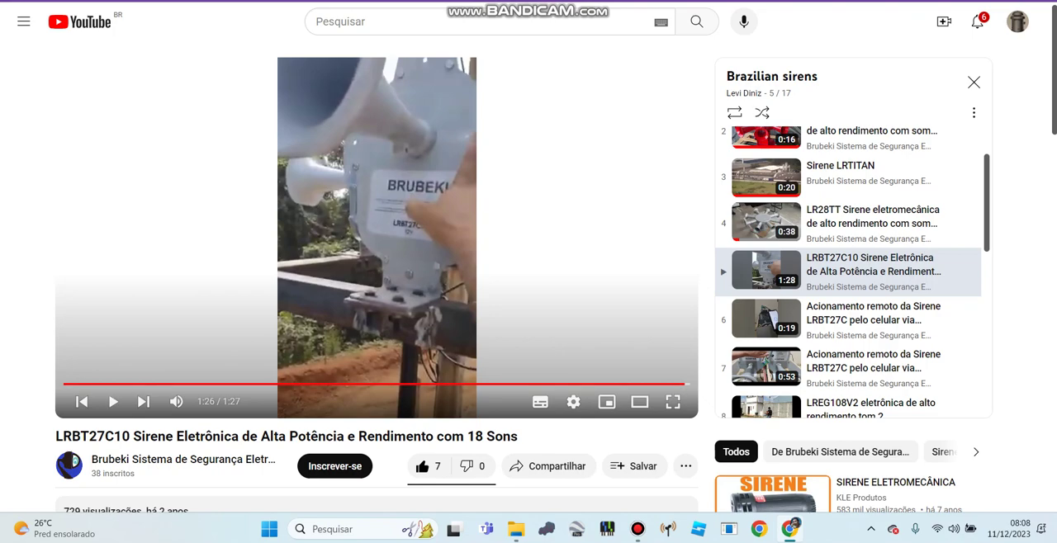
pyautogui.hotkey('alt', 'Right')
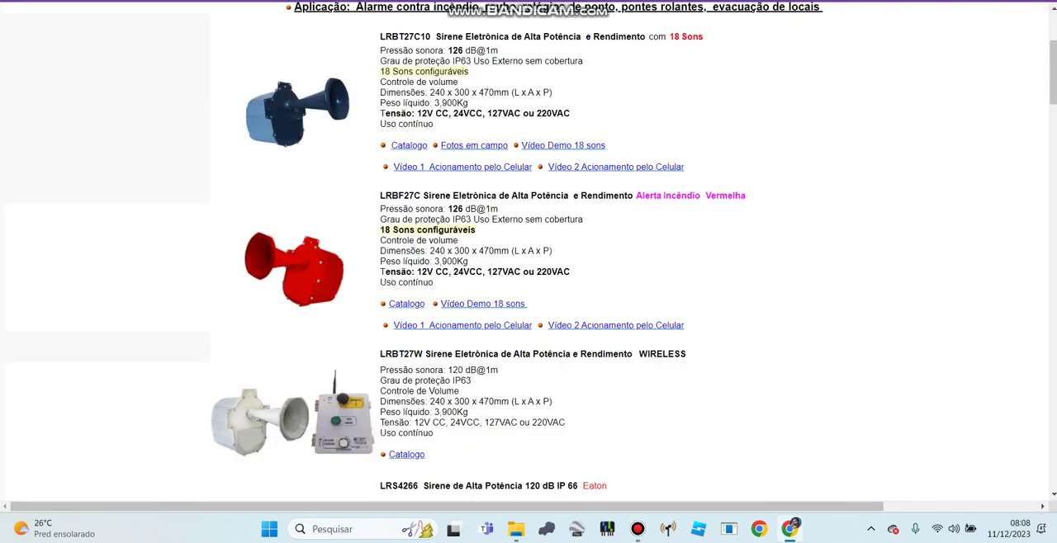
pyautogui.hotkey('alt', 'Left')
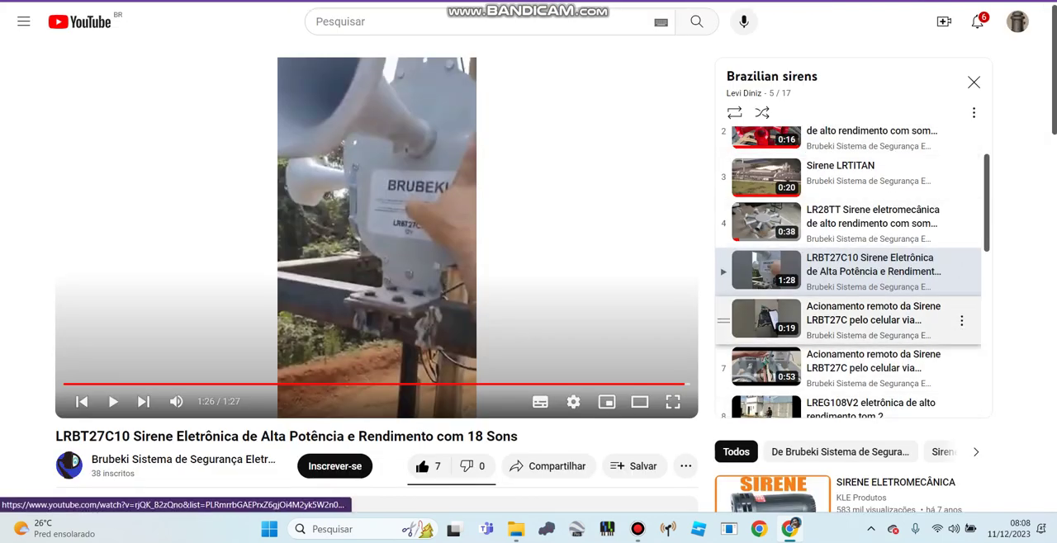
pyautogui.click(867, 318)
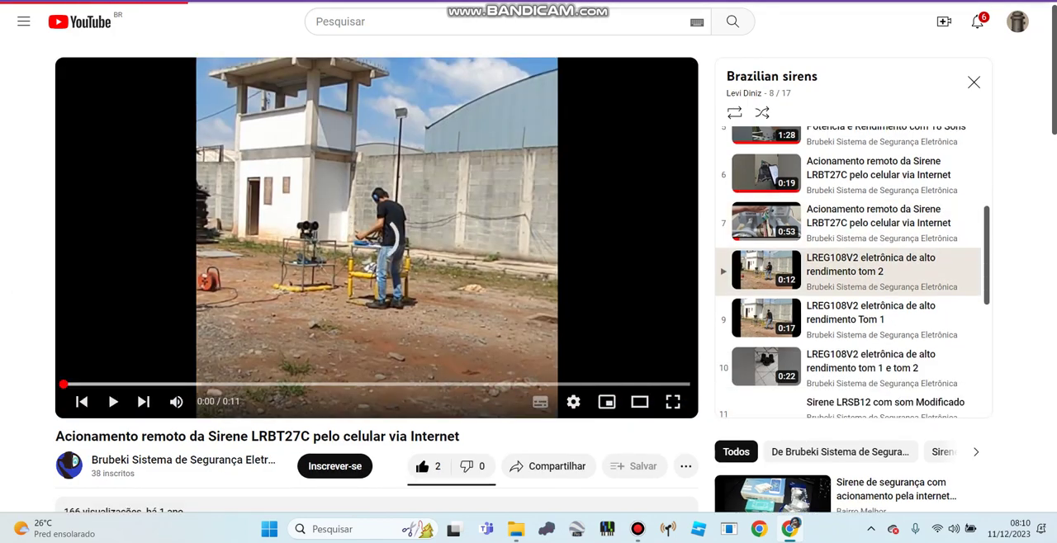
# Return to the catalogue, then select and deselect the LRS4266 siren heading
pyautogui.hotkey('ctrl', 'Tab')
pyautogui.scroll(-3, 528, 248)
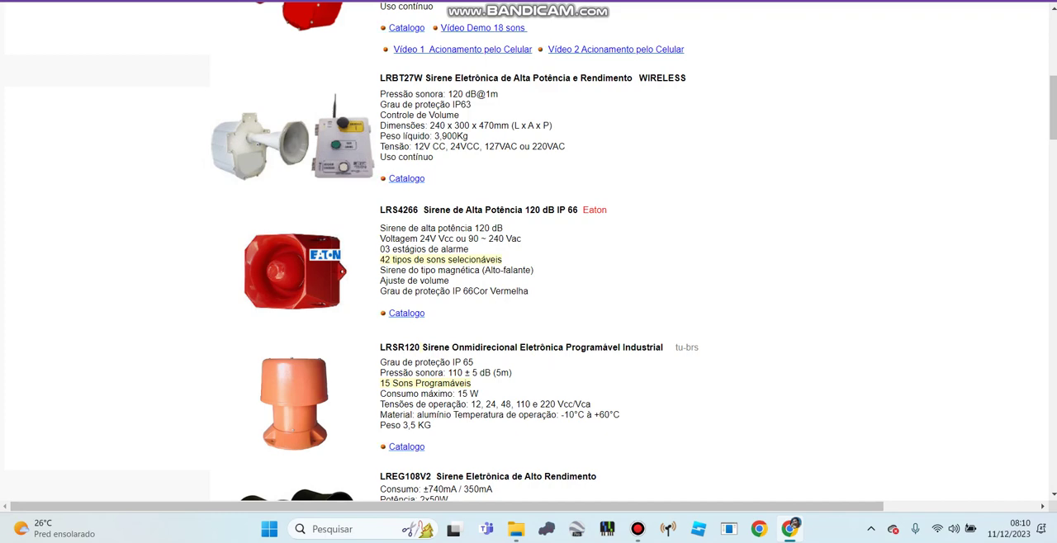
pyautogui.moveTo(379, 209)
pyautogui.mouseDown()
pyautogui.moveTo(595, 210)
pyautogui.moveTo(503, 229)
pyautogui.mouseUp()
pyautogui.click(503, 229)
pyautogui.scroll(-5, 503, 229)
pyautogui.scroll(4, 502, 229)
pyautogui.scroll(-1, 502, 228)
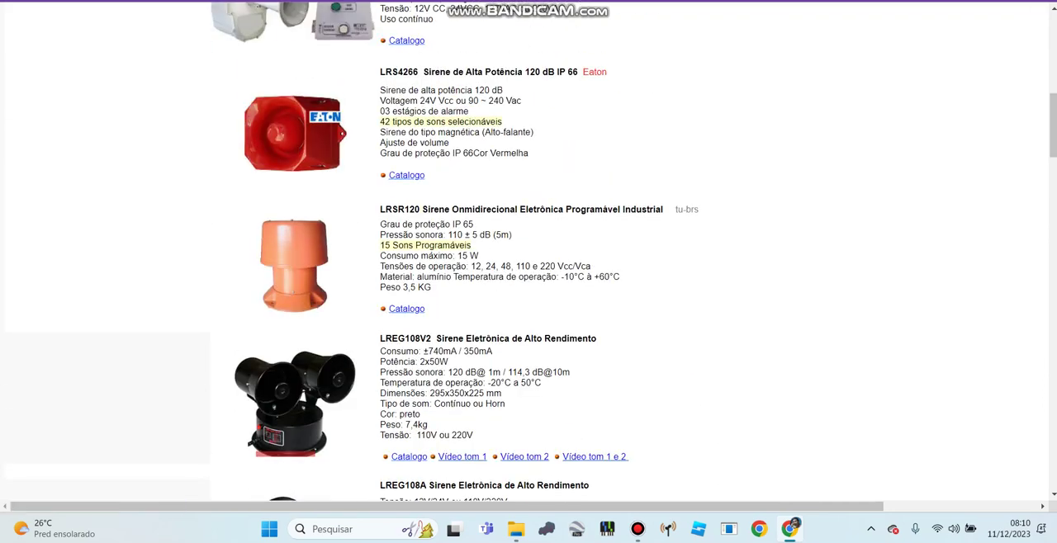
pyautogui.scroll(-2, 502, 228)
pyautogui.scroll(-2, 503, 229)
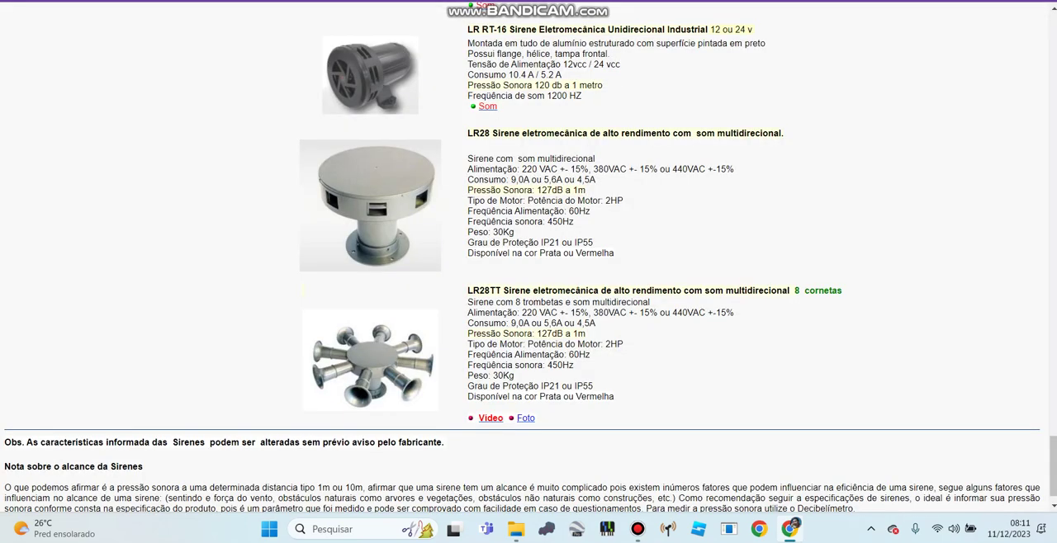
pyautogui.scroll(-2, 528, 248)
pyautogui.scroll(-1, 528, 248)
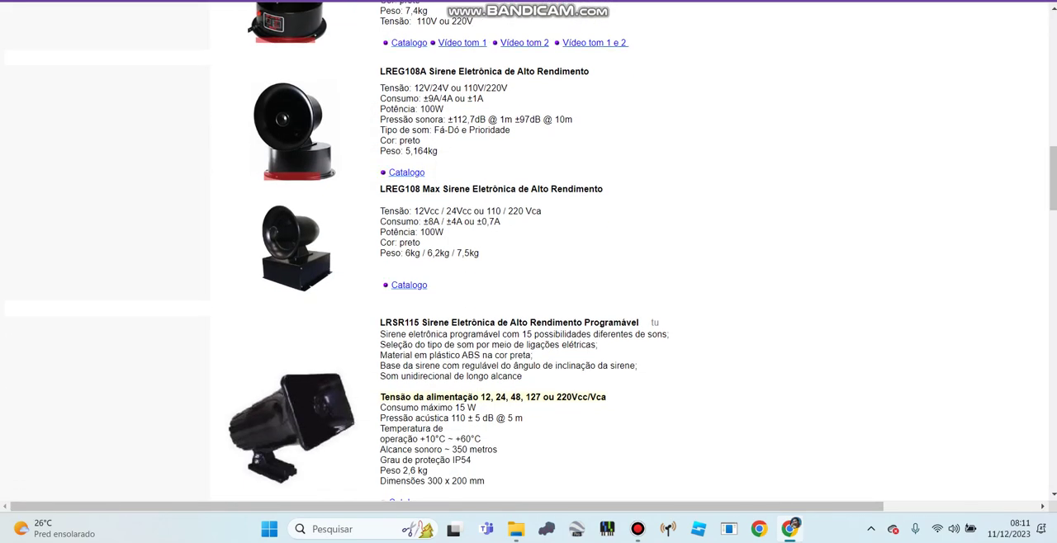
pyautogui.scroll(1, 529, 248)
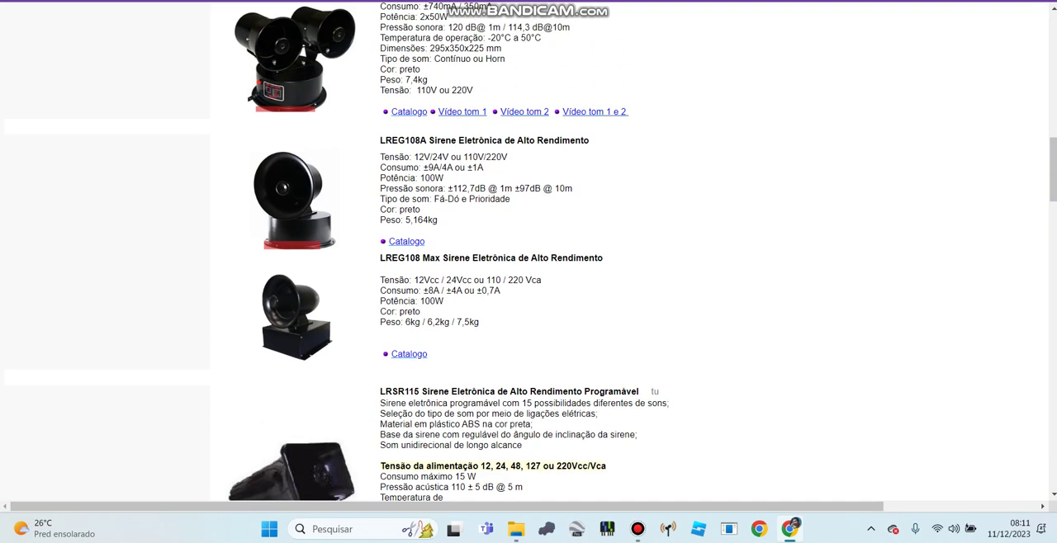
pyautogui.scroll(-1, 528, 248)
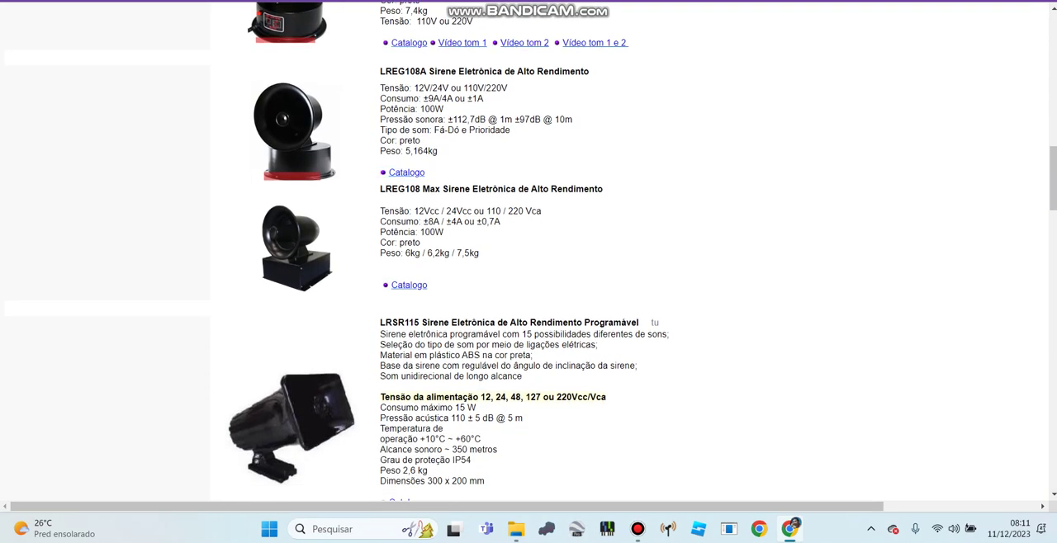
pyautogui.scroll(-3, 528, 248)
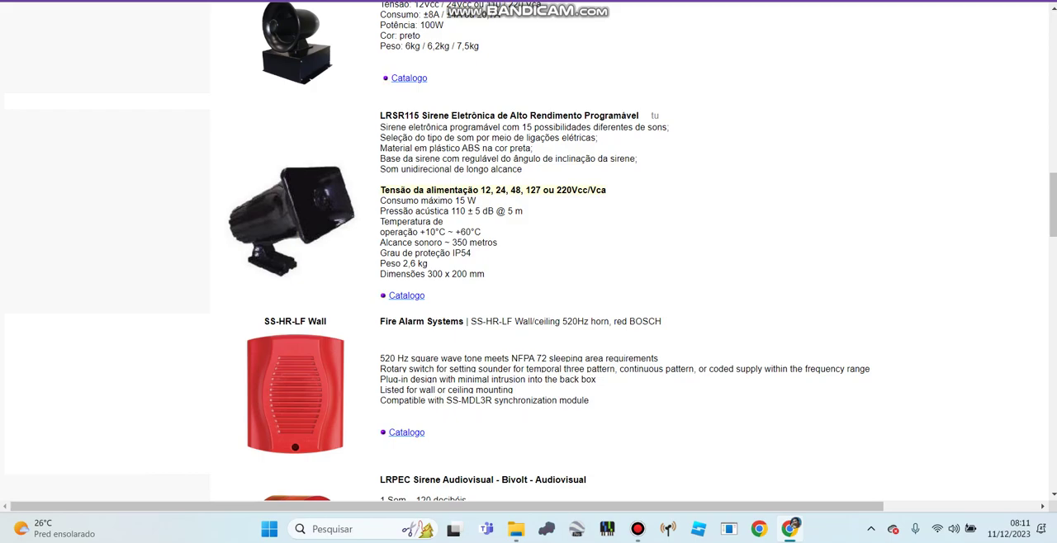
pyautogui.scroll(-10, 528, 248)
pyautogui.scroll(2, 528, 248)
pyautogui.scroll(3, 528, 247)
pyautogui.scroll(6, 528, 247)
pyautogui.scroll(-1, 529, 248)
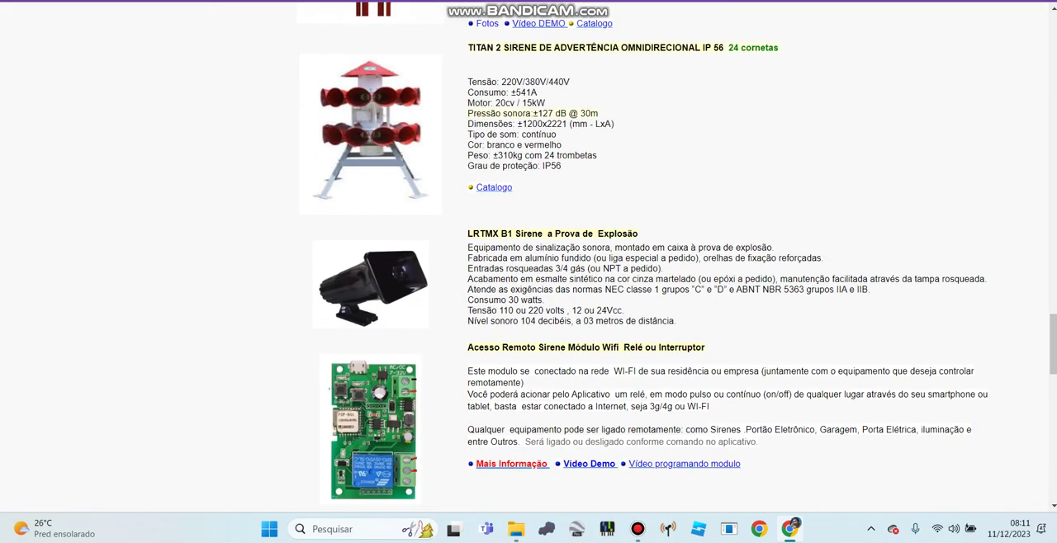
pyautogui.scroll(-5, 528, 247)
pyautogui.scroll(5, 528, 248)
# Select and then deselect the LRTMX B1 siren heading
pyautogui.moveTo(479, 234); pyautogui.dragTo(616, 235)
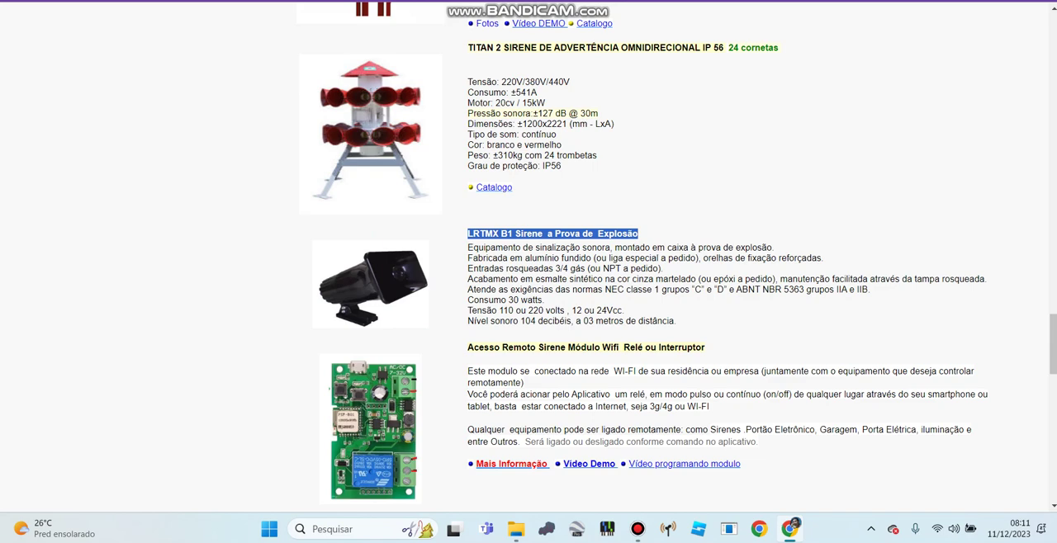
pyautogui.click(638, 234)
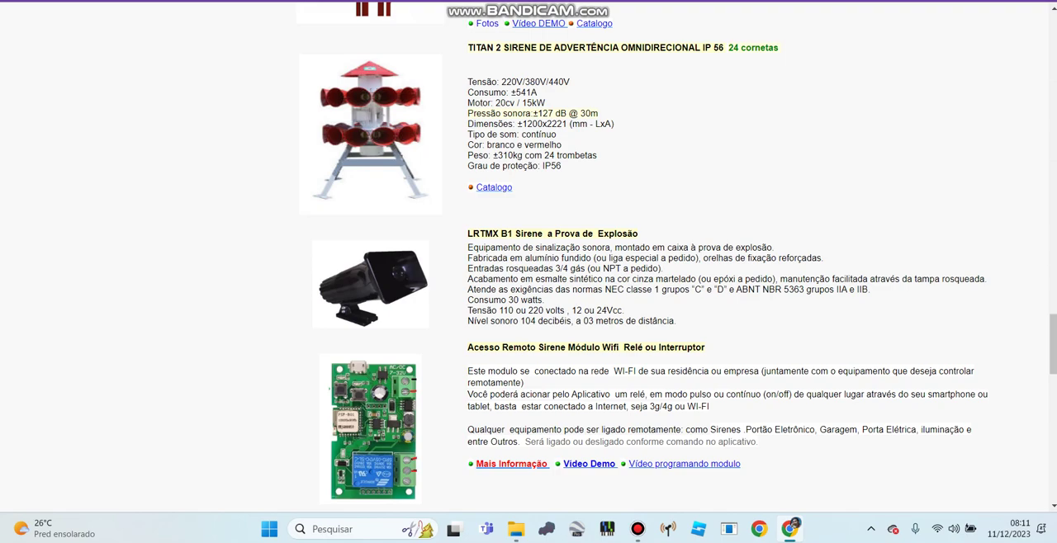
pyautogui.scroll(-10, 528, 248)
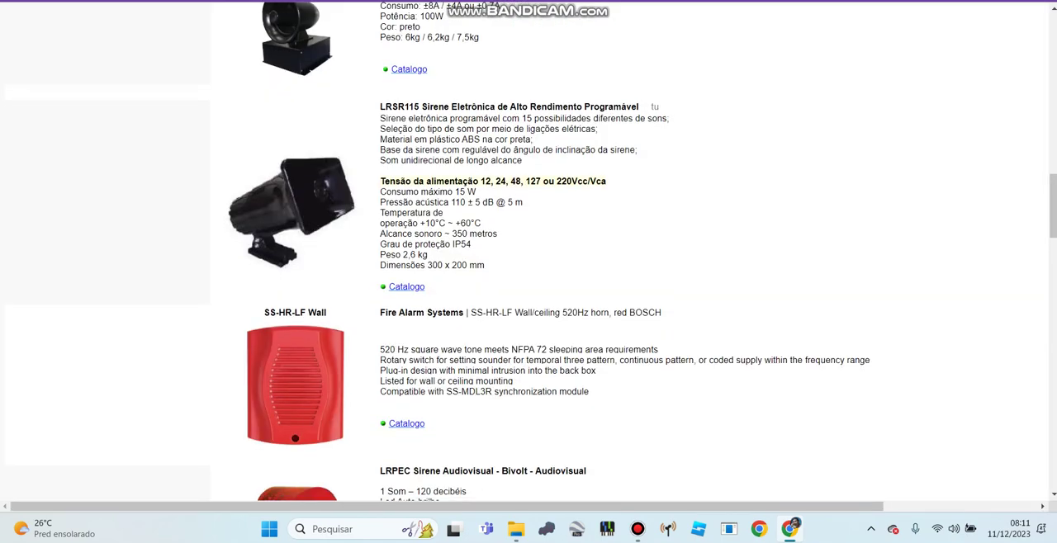
pyautogui.scroll(-1, 528, 248)
pyautogui.scroll(-2, 529, 248)
pyautogui.scroll(-1, 529, 247)
pyautogui.scroll(-1, 529, 248)
pyautogui.scroll(-5, 529, 248)
pyautogui.scroll(-1, 529, 248)
pyautogui.scroll(-1, 528, 247)
pyautogui.scroll(2, 529, 248)
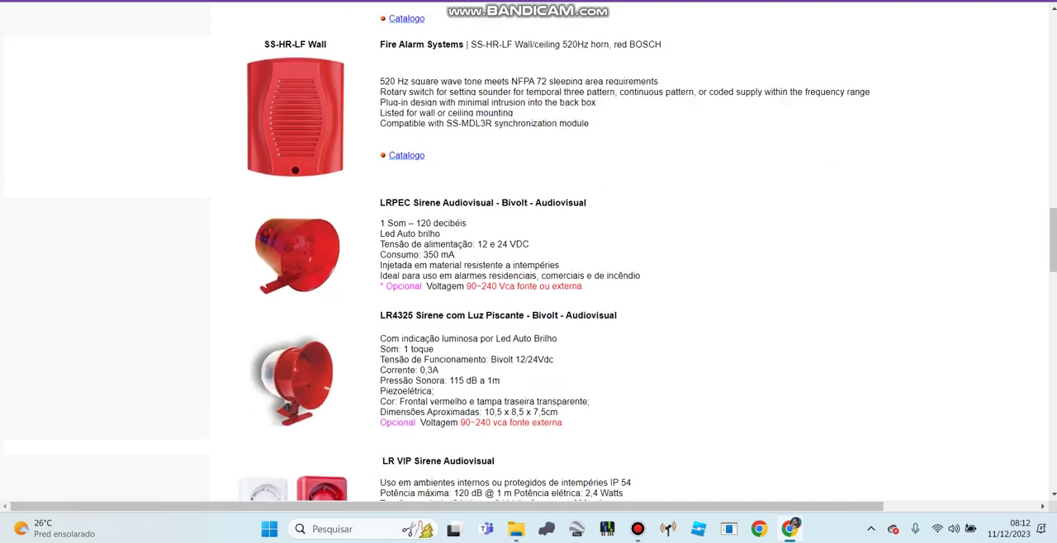
pyautogui.scroll(-1, 529, 247)
pyautogui.scroll(-1, 528, 248)
pyautogui.scroll(-1, 528, 248)
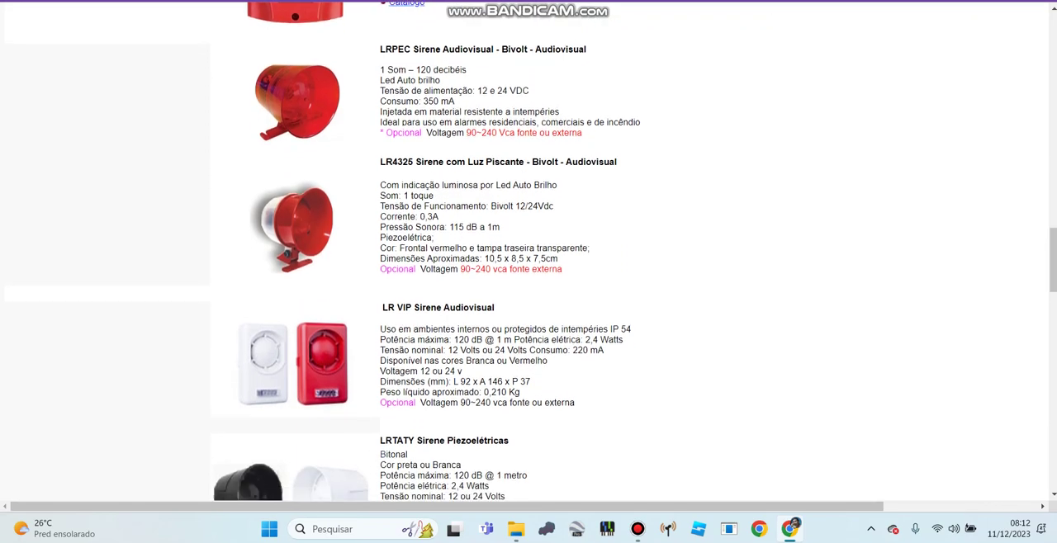
pyautogui.scroll(-2, 528, 248)
pyautogui.scroll(-1, 529, 248)
pyautogui.scroll(-1, 528, 247)
pyautogui.scroll(-1, 528, 247)
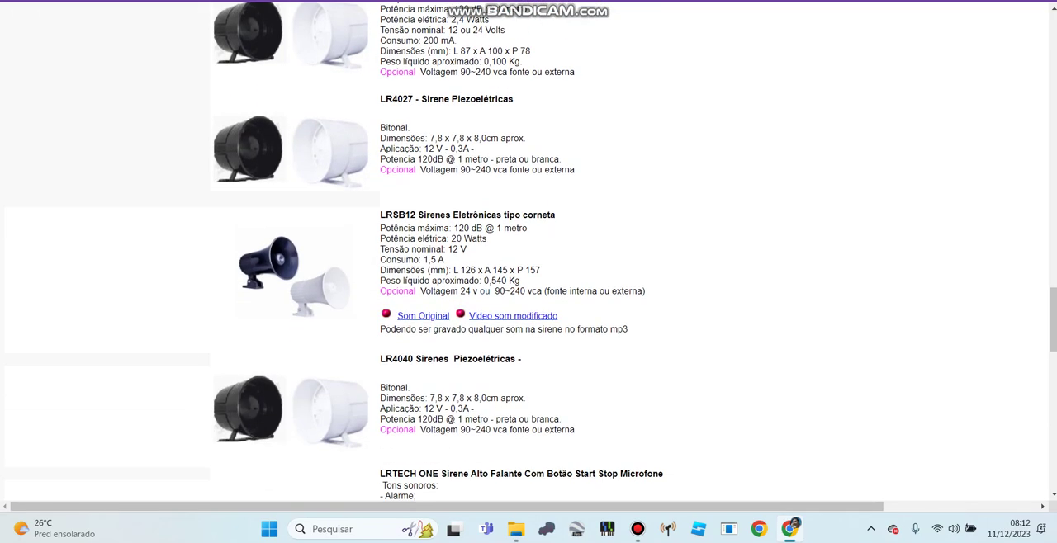
pyautogui.scroll(-2, 528, 248)
pyautogui.scroll(1, 528, 248)
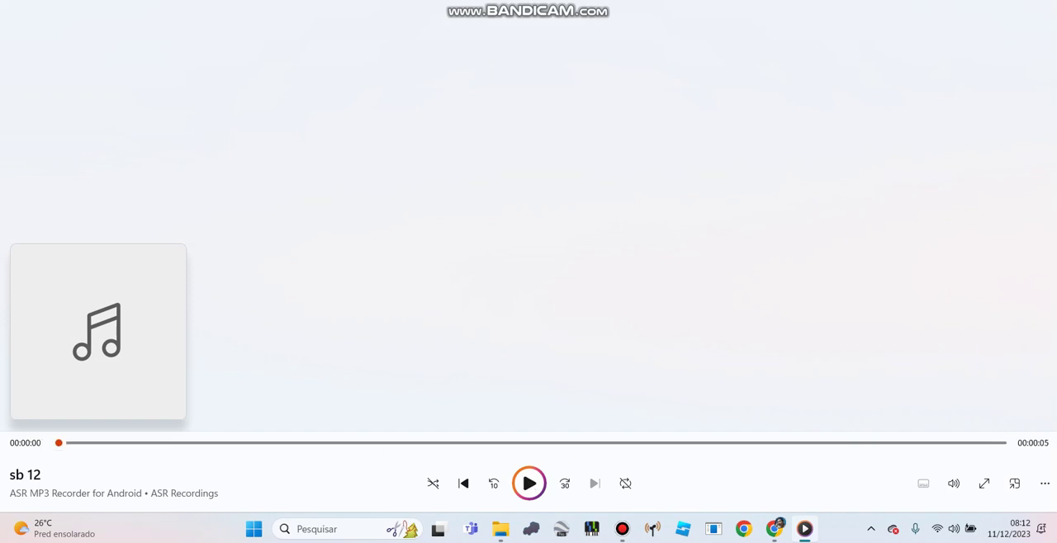
# Close the LRSB12 sound player and go back to the Brubeki catalogue tab
pyautogui.hotkey('alt', 'F4')
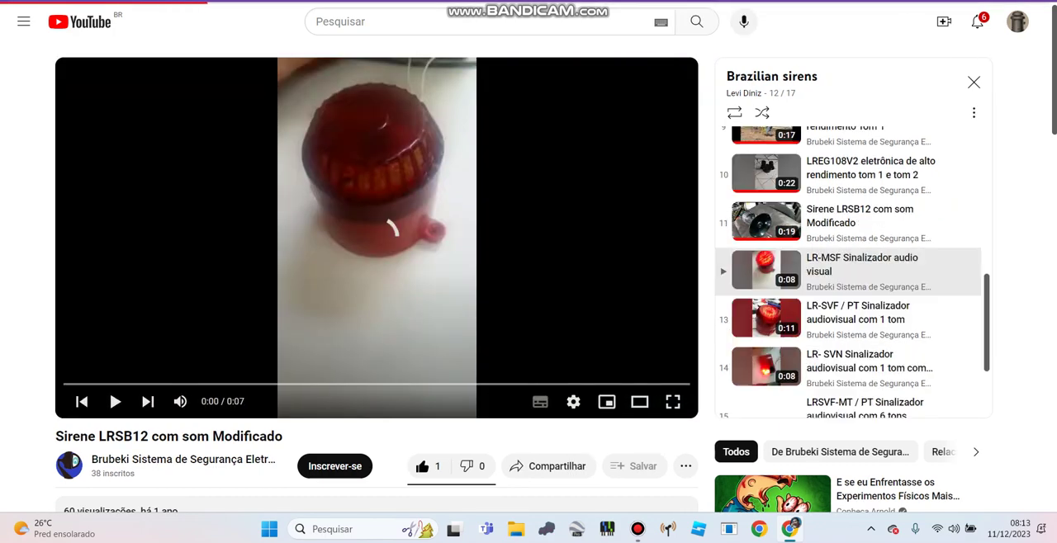
pyautogui.hotkey('ctrl', 'Tab')
pyautogui.hotkey('ctrl', 'Tab')
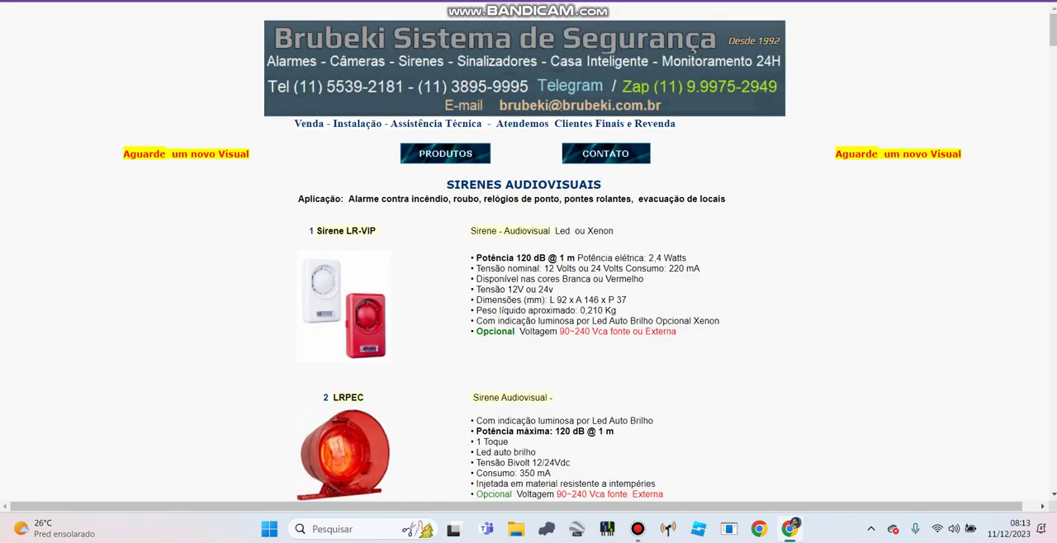
pyautogui.scroll(-1, 529, 330)
pyautogui.scroll(-1, 528, 330)
pyautogui.scroll(-1, 528, 256)
pyautogui.scroll(-2, 528, 256)
pyautogui.scroll(-2, 528, 256)
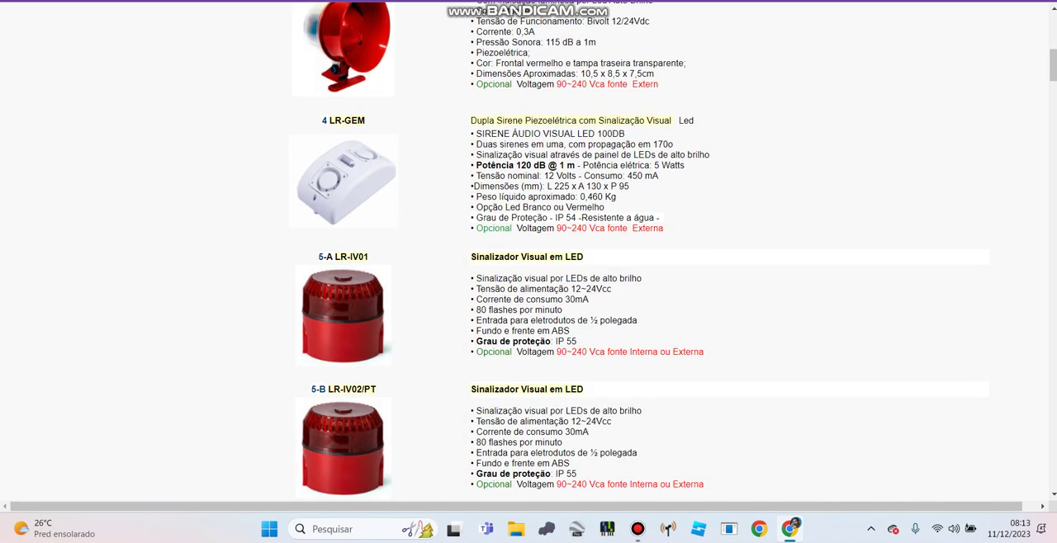
pyautogui.scroll(-2, 528, 256)
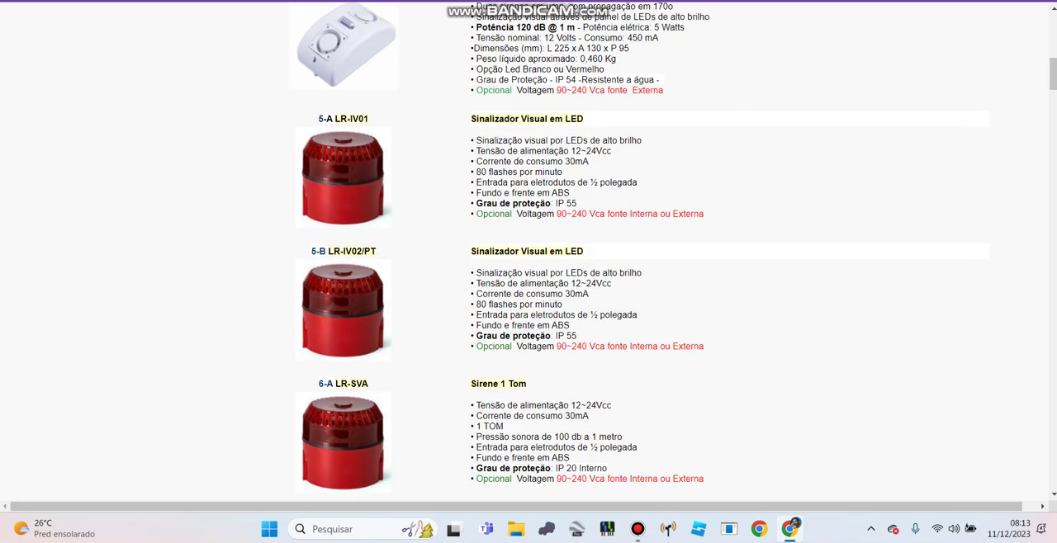
pyautogui.scroll(-1, 529, 256)
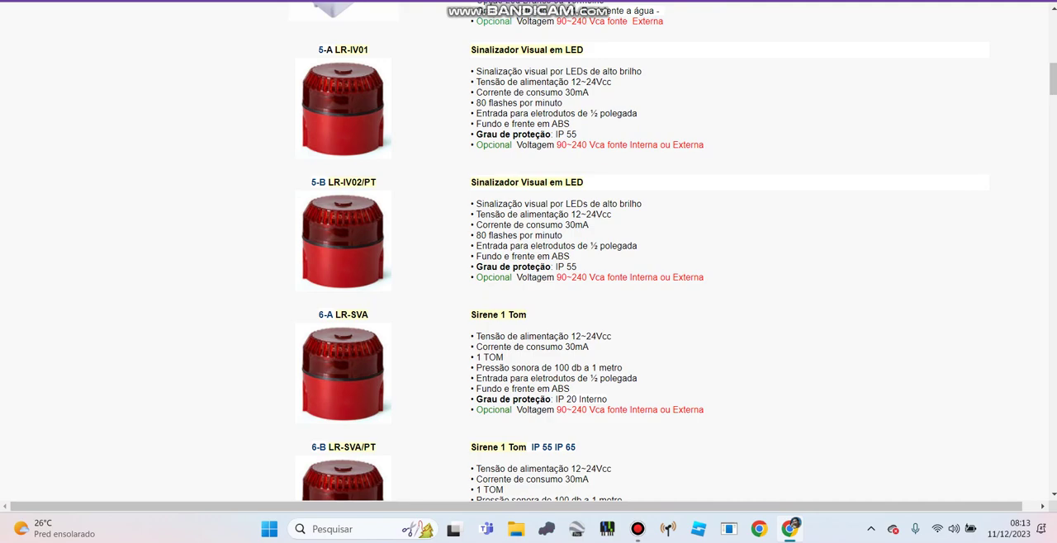
pyautogui.scroll(-1, 528, 256)
pyautogui.scroll(-4, 528, 256)
pyautogui.scroll(-1, 528, 256)
pyautogui.scroll(-1, 528, 256)
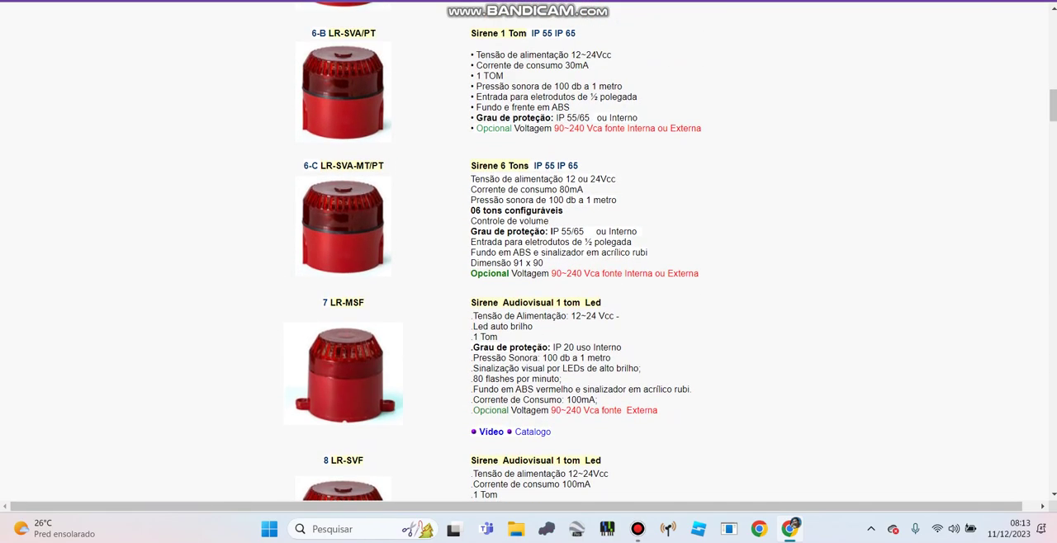
pyautogui.scroll(-1, 529, 256)
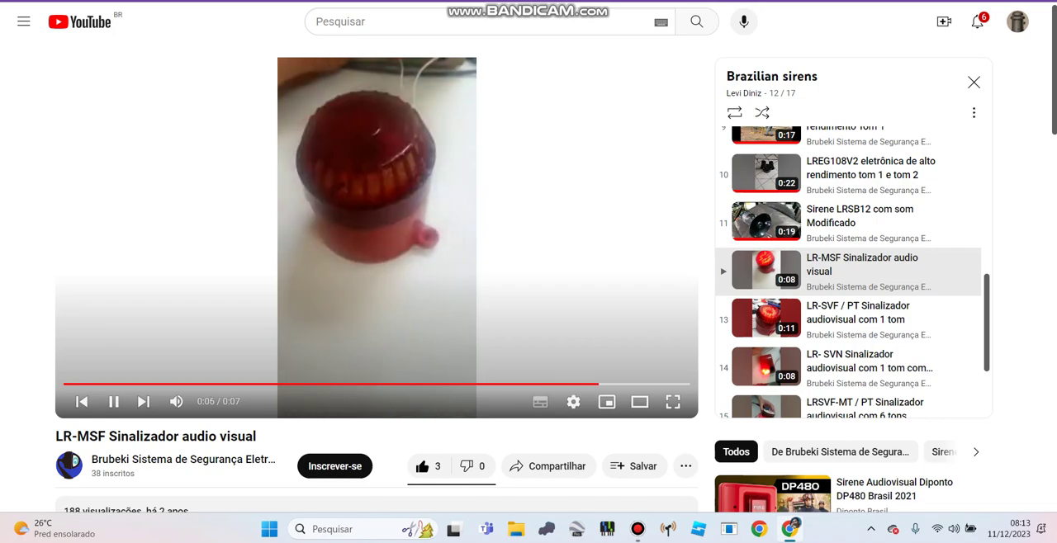
# Pause the LR-MSF demo video and return to the siren catalogue
pyautogui.press('space')
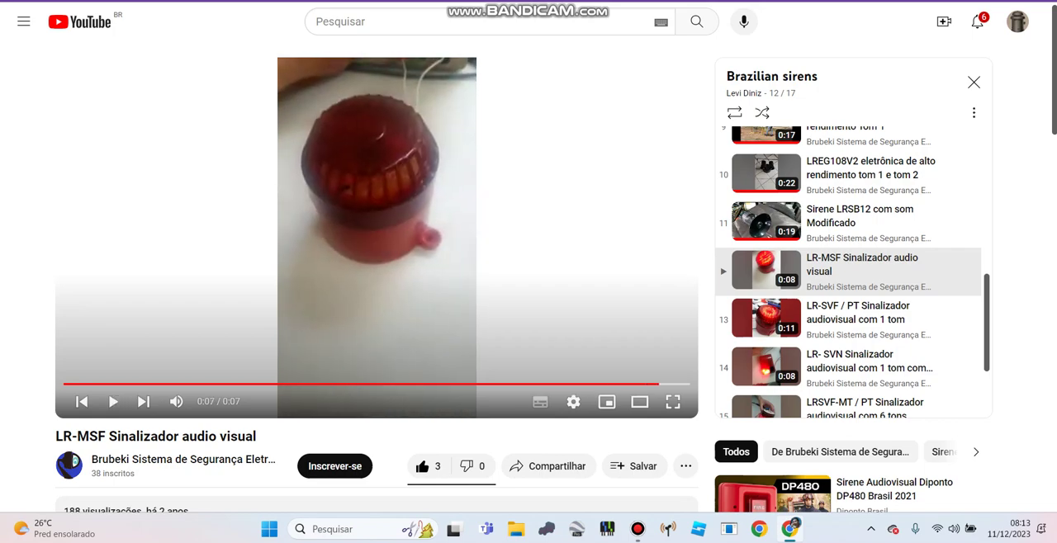
pyautogui.hotkey('ctrl', 'Tab')
pyautogui.scroll(-2, 528, 248)
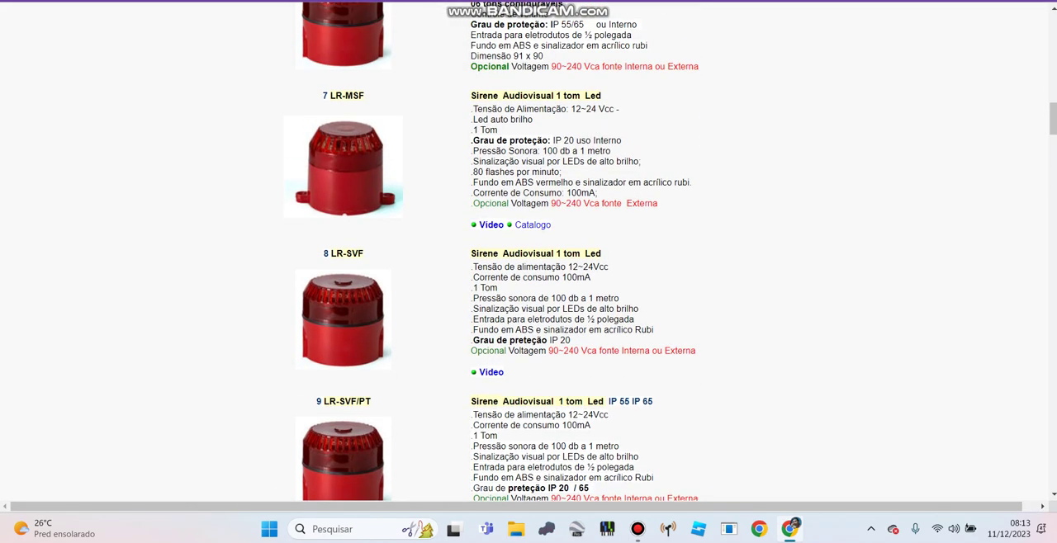
pyautogui.scroll(-2, 528, 248)
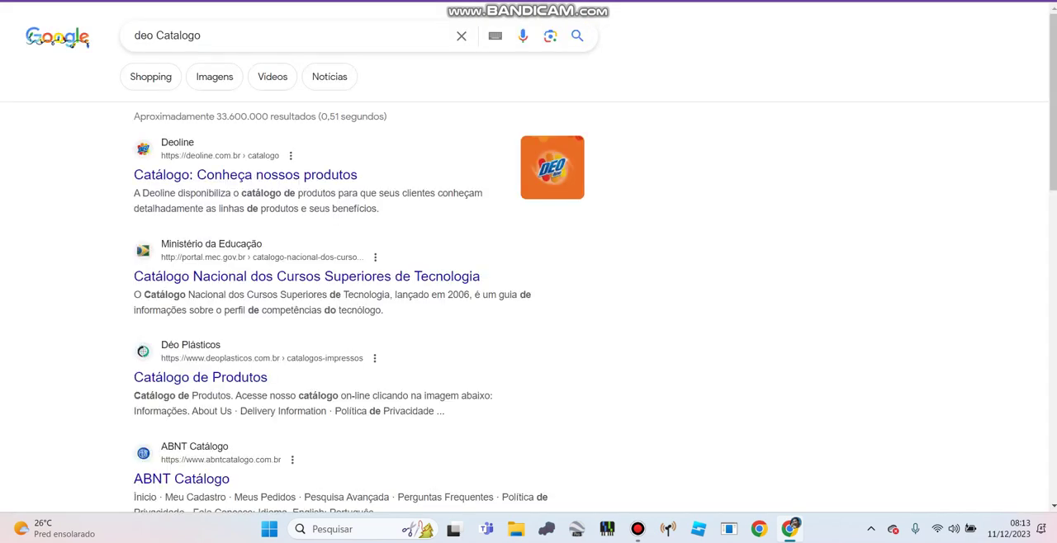
# Leave the Google results and open the LR-MSF model's demo Video link
pyautogui.hotkey('alt', 'Left')
pyautogui.click(474, 450)
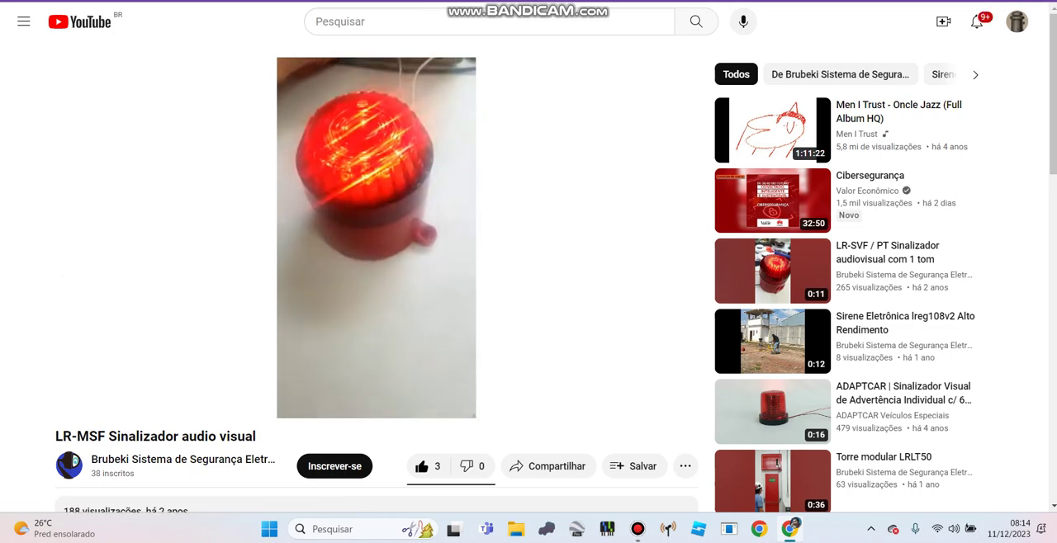
# Play the LR-SVF/PT playlist video from 0:00, then return to the catalogue
pyautogui.hotkey('ctrl', 'Tab')
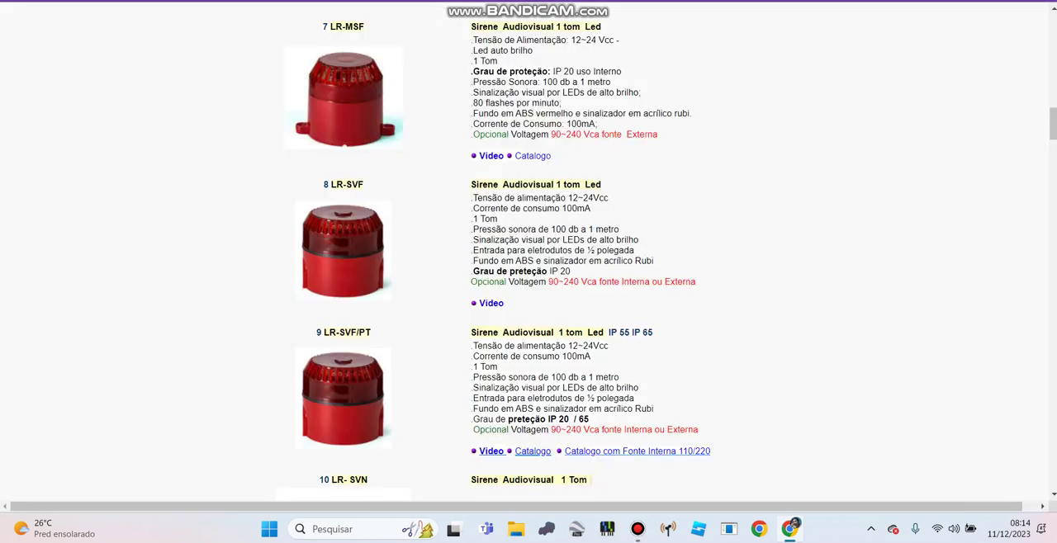
pyautogui.hotkey('ctrl', 'Tab')
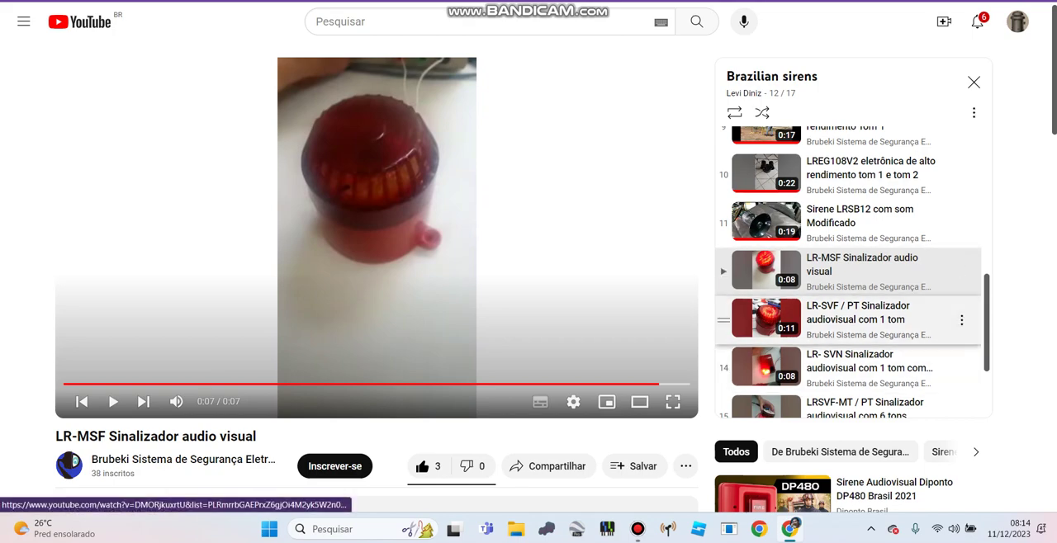
pyautogui.click(858, 317)
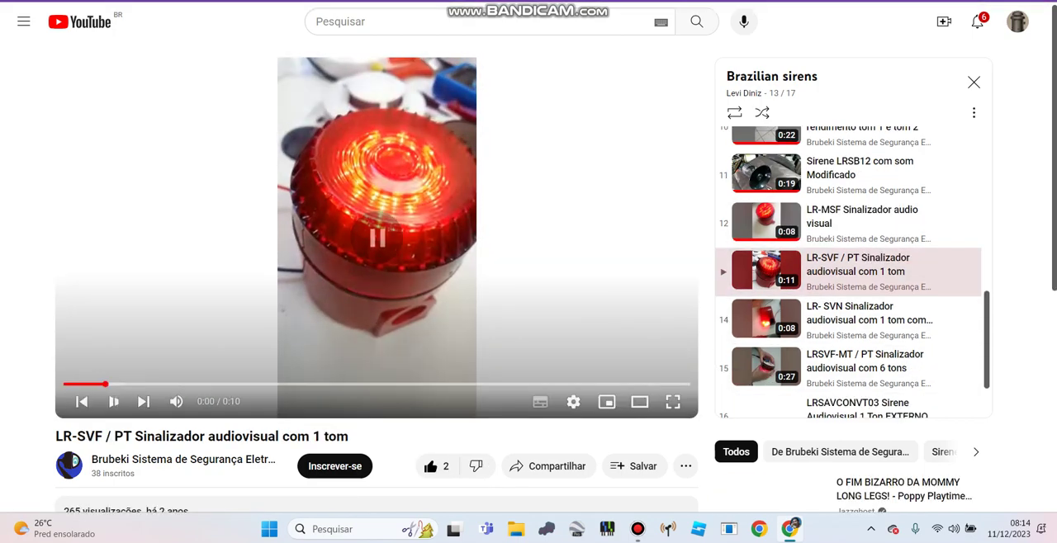
pyautogui.moveTo(105, 384); pyautogui.dragTo(64, 383)
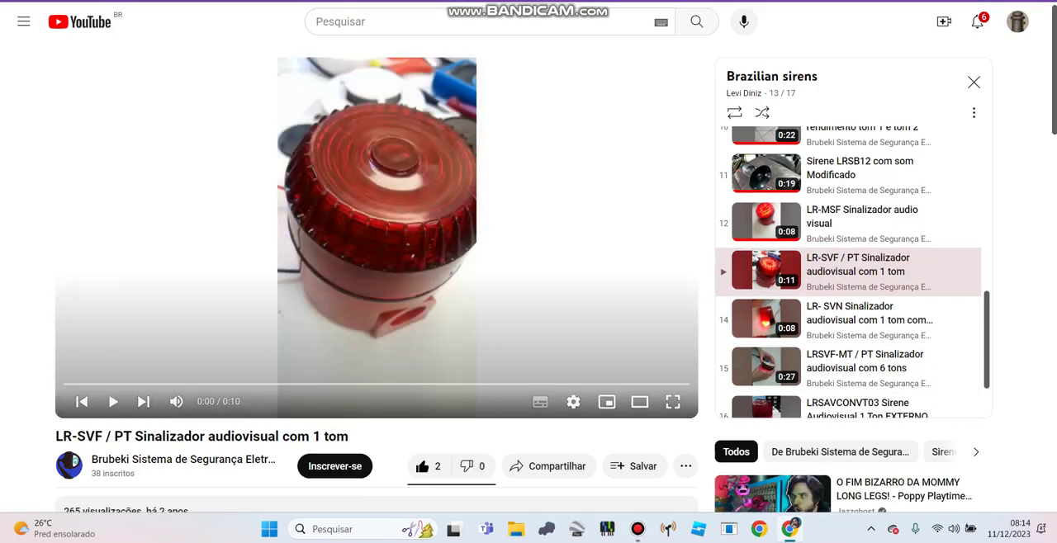
pyautogui.hotkey('ctrl', 'Tab')
pyautogui.scroll(-2, 528, 247)
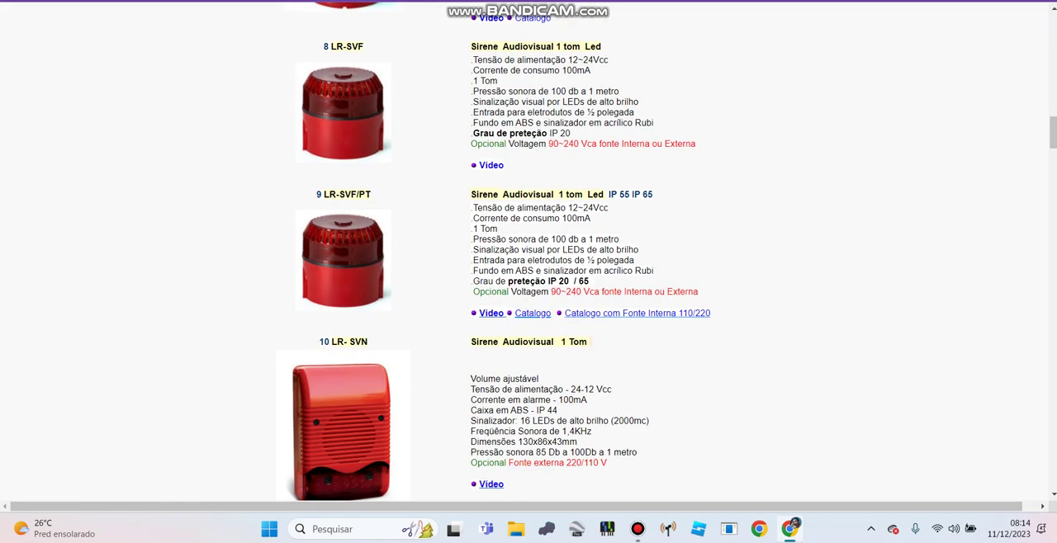
# Switch over to the YouTube tab playing the LR-SVN demo
pyautogui.hotkey('ctrl', 'Tab')
pyautogui.scroll(-2, 529, 273)
pyautogui.scroll(-2, 529, 272)
pyautogui.scroll(2, 528, 273)
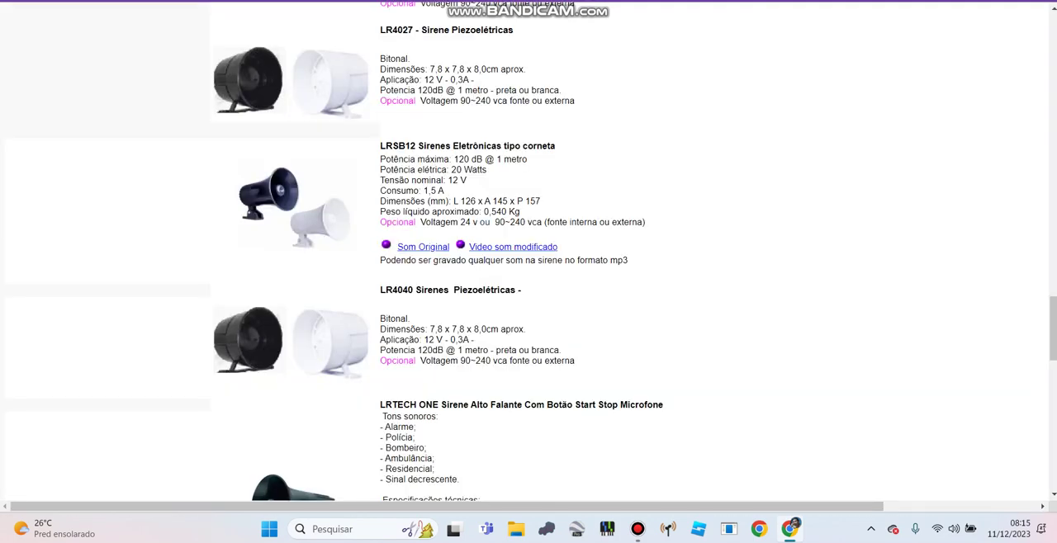
pyautogui.scroll(-2, 528, 248)
pyautogui.scroll(-1, 528, 248)
pyautogui.scroll(-1, 529, 247)
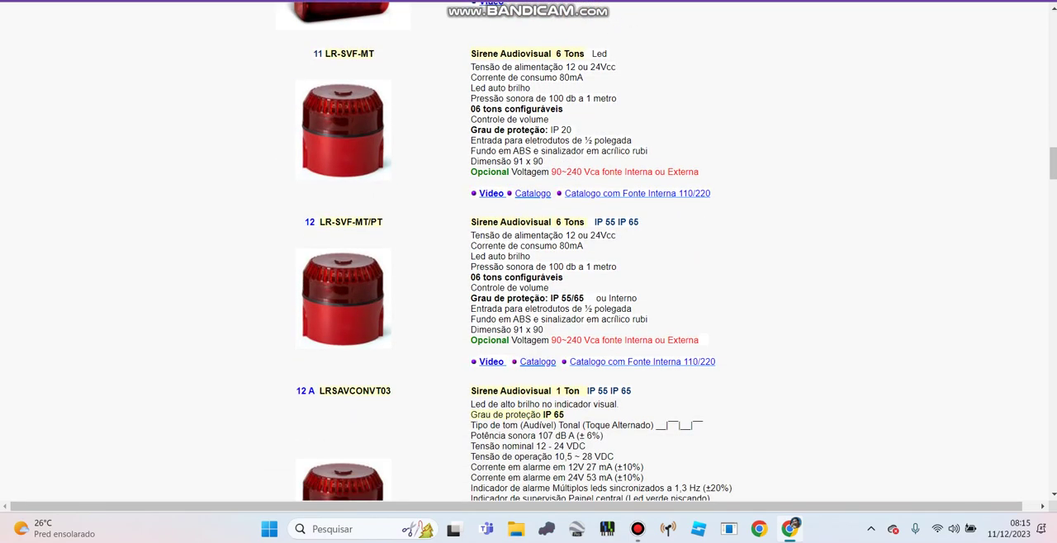
pyautogui.scroll(-2, 528, 248)
pyautogui.scroll(2, 528, 248)
# Switch to the YouTube playlist tab where the LR-CD119 entry loads
pyautogui.hotkey('ctrl', 'Tab')
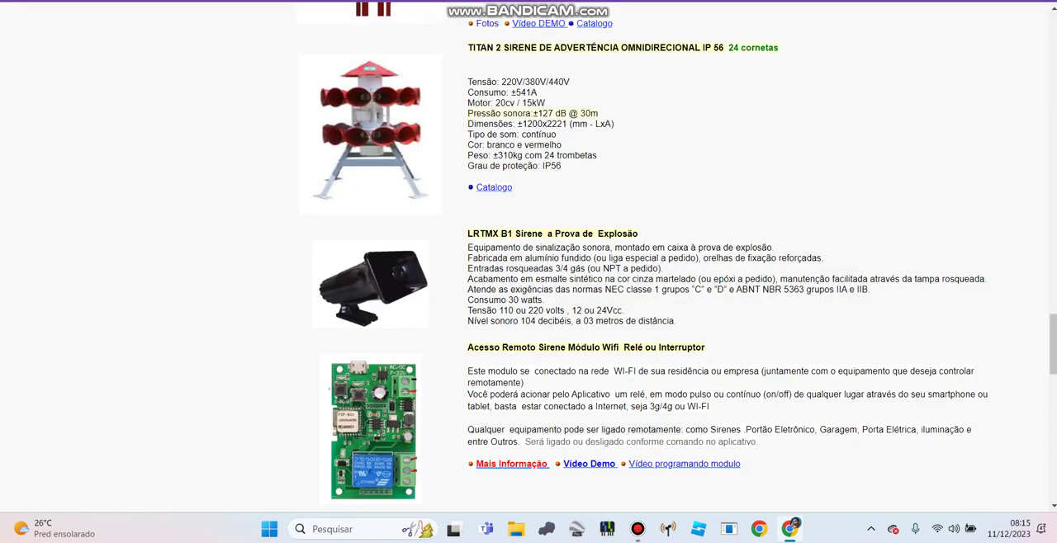
pyautogui.scroll(-10, 528, 247)
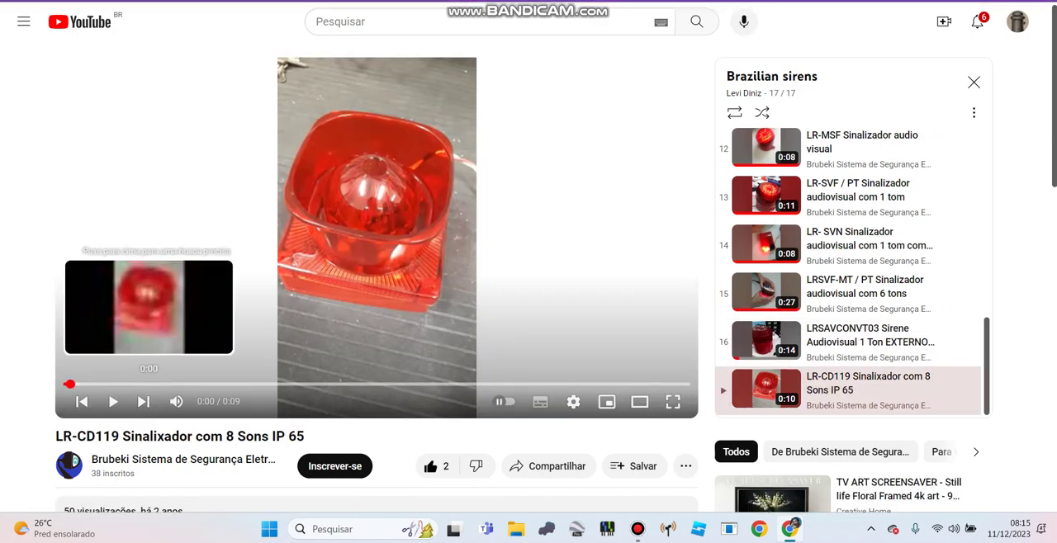
# Check the catalogue tab, then start the LR-CD119 eight-tone demo playing
pyautogui.hotkey('ctrl', 'Tab')
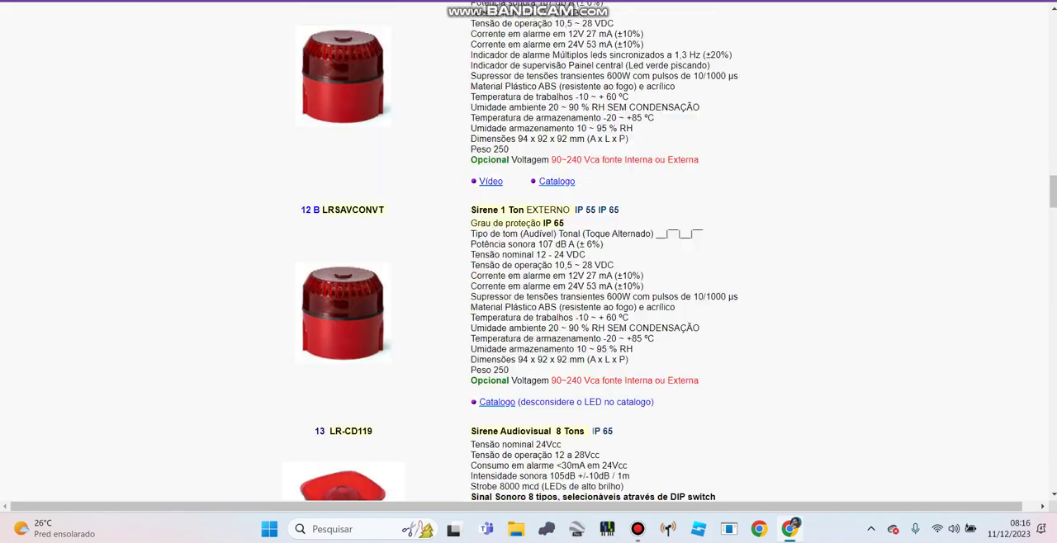
pyautogui.scroll(-5, 528, 273)
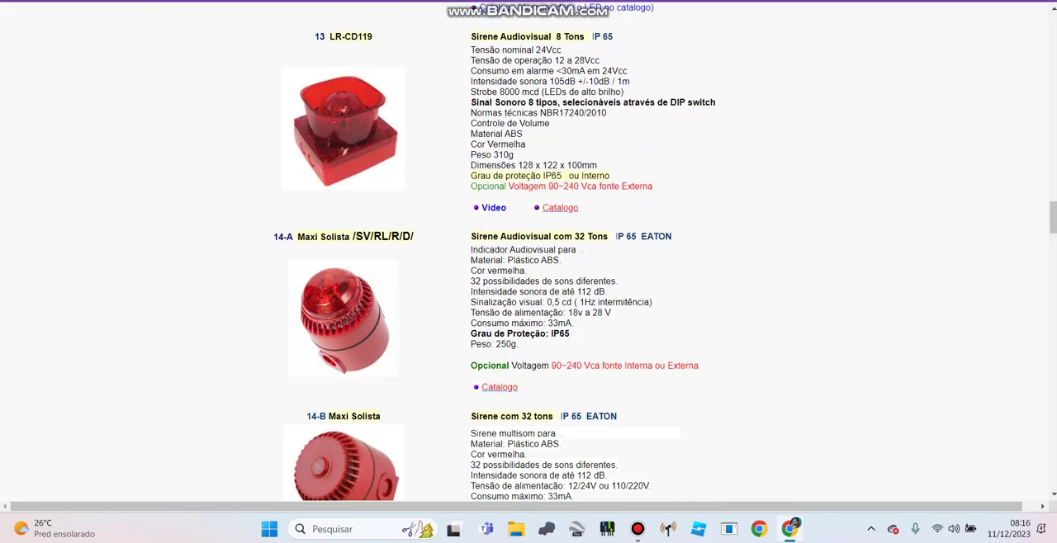
pyautogui.scroll(1, 528, 273)
pyautogui.scroll(1, 528, 272)
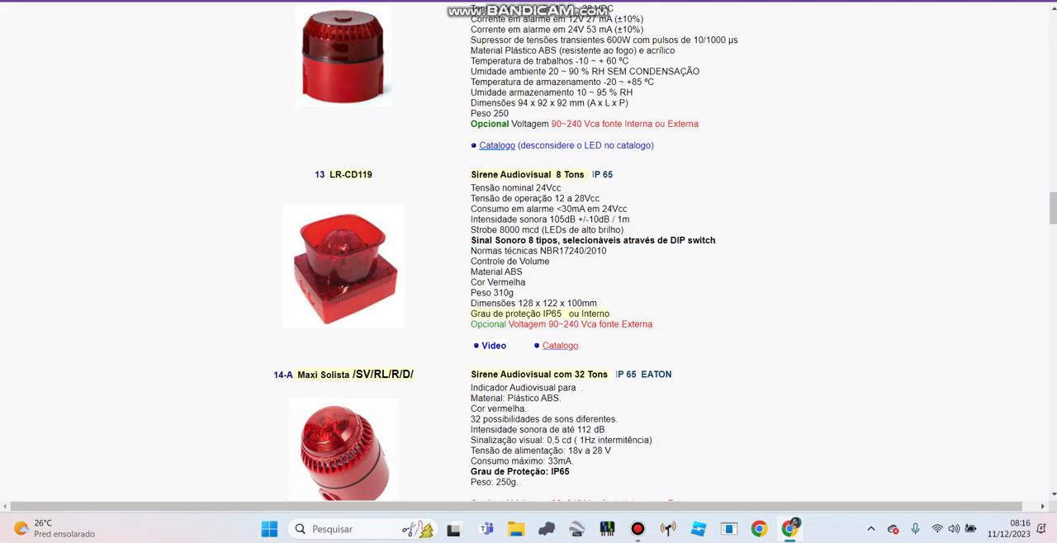
pyautogui.hotkey('ctrl', 'Tab')
pyautogui.press('k')
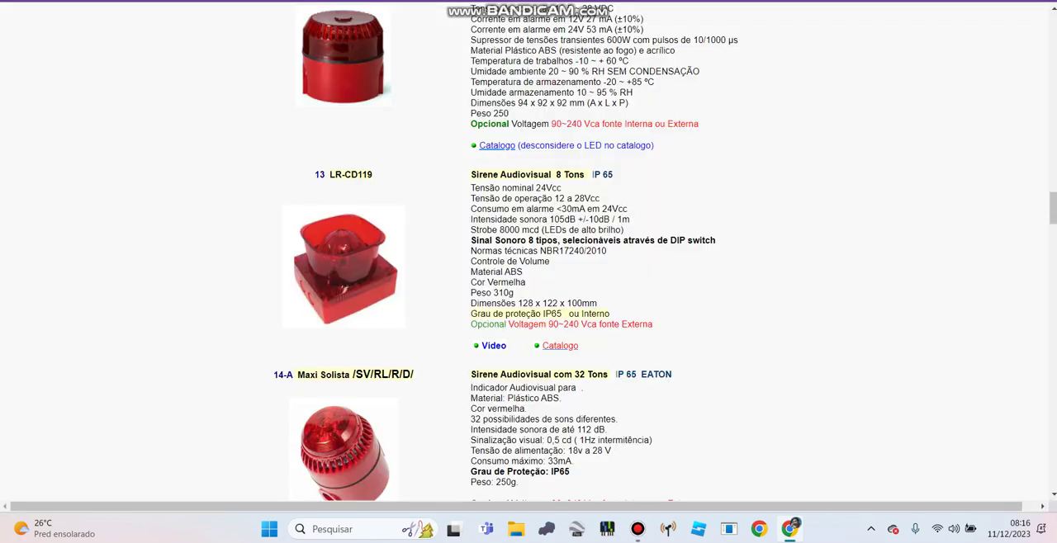
pyautogui.scroll(-1, 528, 248)
pyautogui.scroll(-3, 528, 248)
pyautogui.scroll(2, 528, 248)
pyautogui.scroll(-2, 528, 248)
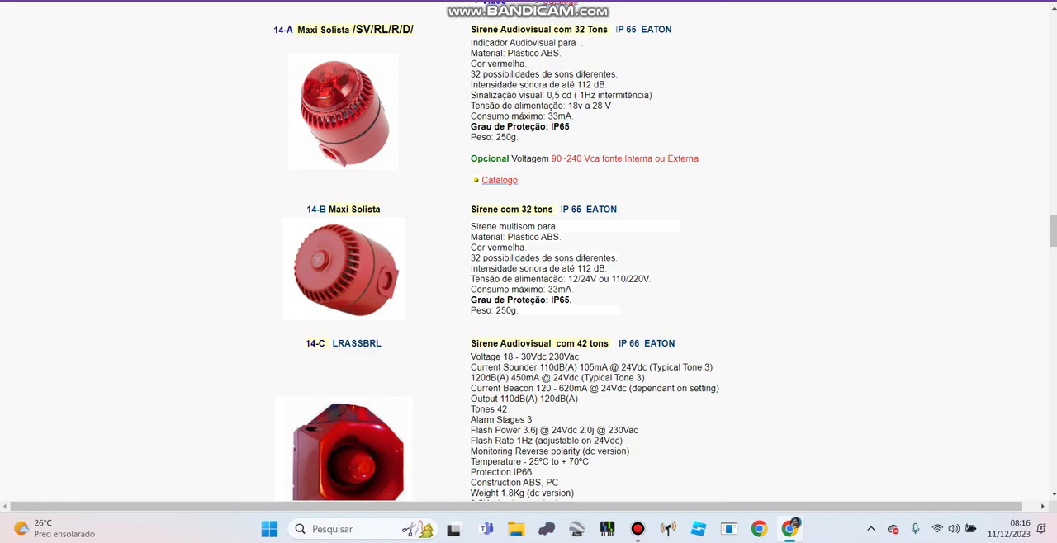
pyautogui.scroll(1, 529, 248)
pyautogui.scroll(4, 529, 247)
pyautogui.scroll(4, 529, 248)
pyautogui.scroll(2, 528, 248)
pyautogui.scroll(-1, 528, 247)
pyautogui.scroll(3, 529, 247)
pyautogui.scroll(3, 528, 248)
pyautogui.scroll(1, 529, 248)
pyautogui.scroll(1, 529, 247)
pyautogui.scroll(-2, 528, 247)
pyautogui.scroll(-2, 528, 248)
pyautogui.scroll(-2, 528, 248)
pyautogui.scroll(-1, 528, 248)
pyautogui.scroll(-1, 529, 248)
pyautogui.scroll(-2, 528, 248)
pyautogui.scroll(-2, 529, 248)
pyautogui.scroll(-1, 528, 248)
pyautogui.scroll(-3, 528, 248)
pyautogui.scroll(-1, 528, 248)
pyautogui.scroll(-1, 528, 248)
pyautogui.scroll(-3, 528, 248)
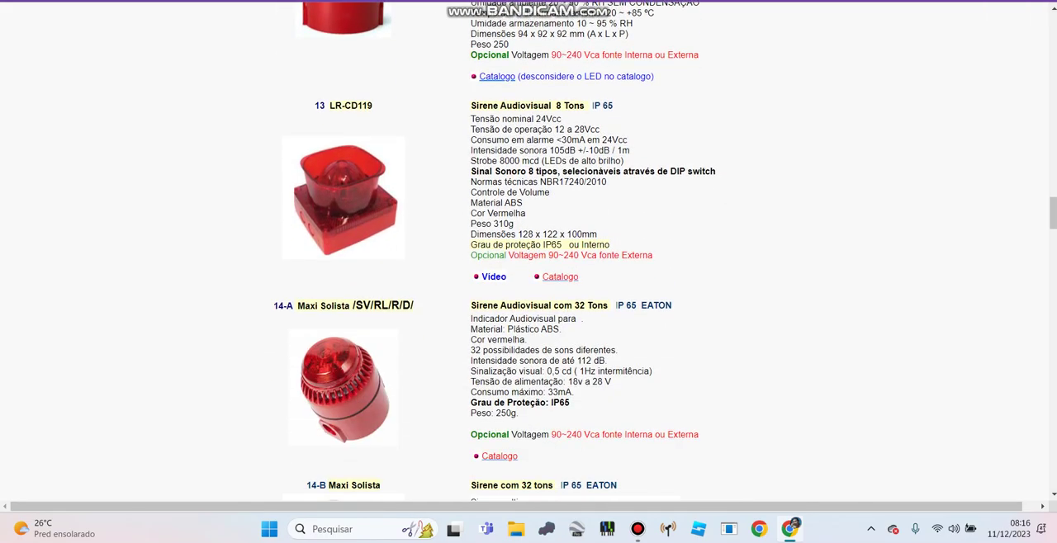
pyautogui.scroll(-1, 528, 247)
pyautogui.scroll(1, 528, 248)
pyautogui.scroll(7, 529, 248)
pyautogui.scroll(6, 529, 248)
pyautogui.scroll(2, 529, 248)
pyautogui.scroll(2, 529, 248)
pyautogui.scroll(2, 529, 248)
pyautogui.scroll(1, 529, 247)
pyautogui.scroll(-8, 529, 248)
pyautogui.scroll(-5, 528, 248)
pyautogui.scroll(-4, 528, 248)
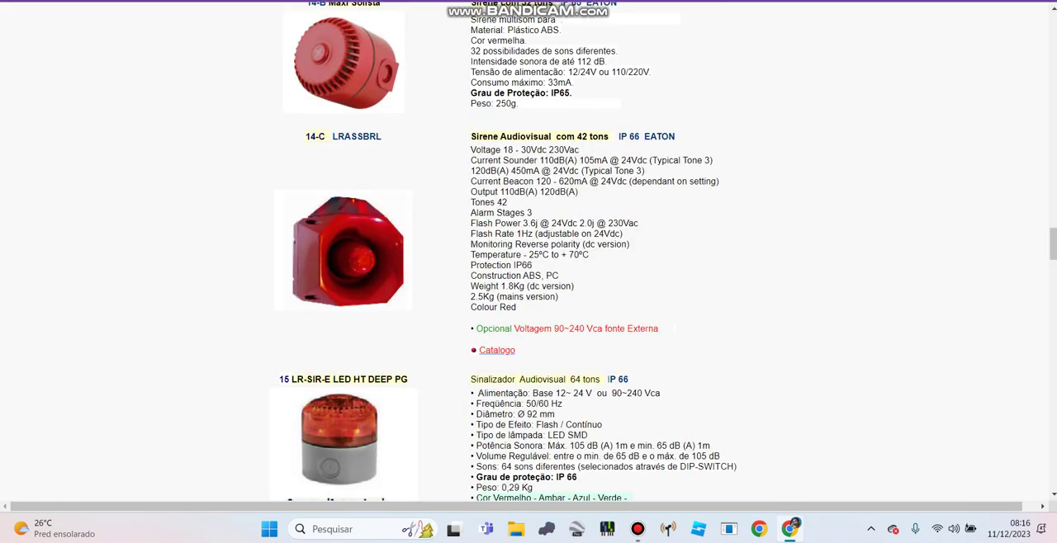
pyautogui.scroll(2, 528, 248)
pyautogui.scroll(-1, 528, 248)
pyautogui.scroll(-1, 528, 248)
pyautogui.scroll(-2, 528, 248)
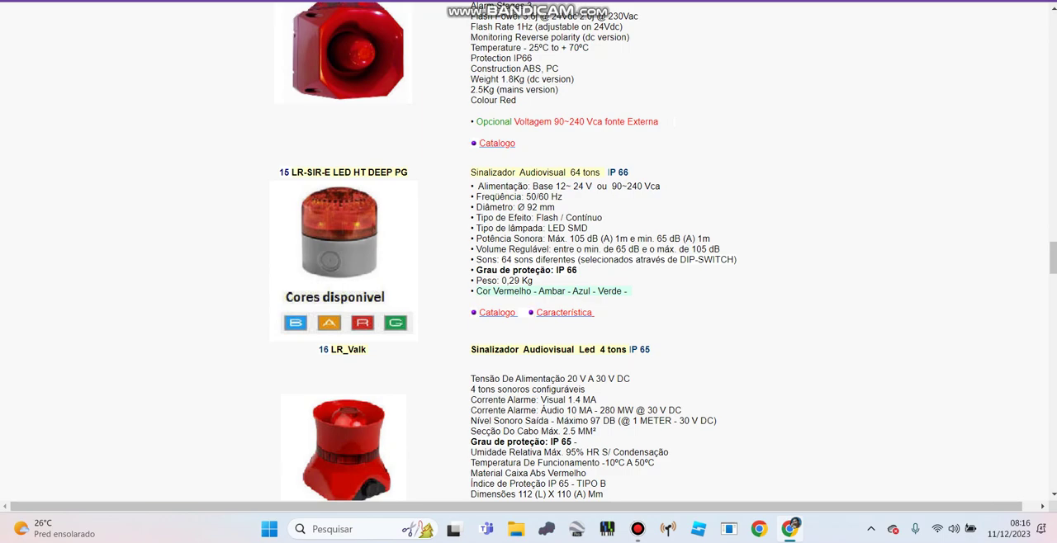
pyautogui.scroll(-2, 528, 247)
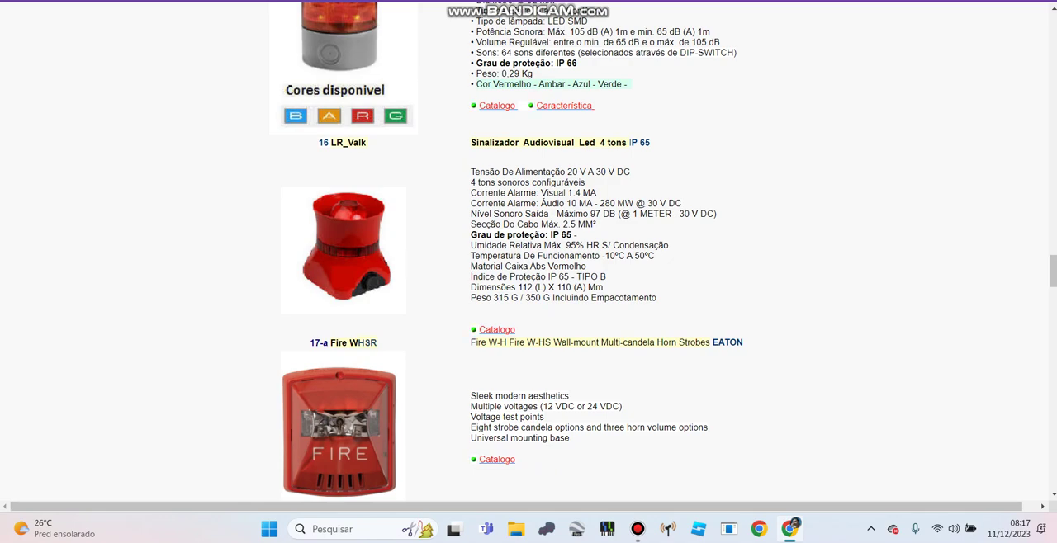
pyautogui.scroll(-2, 528, 248)
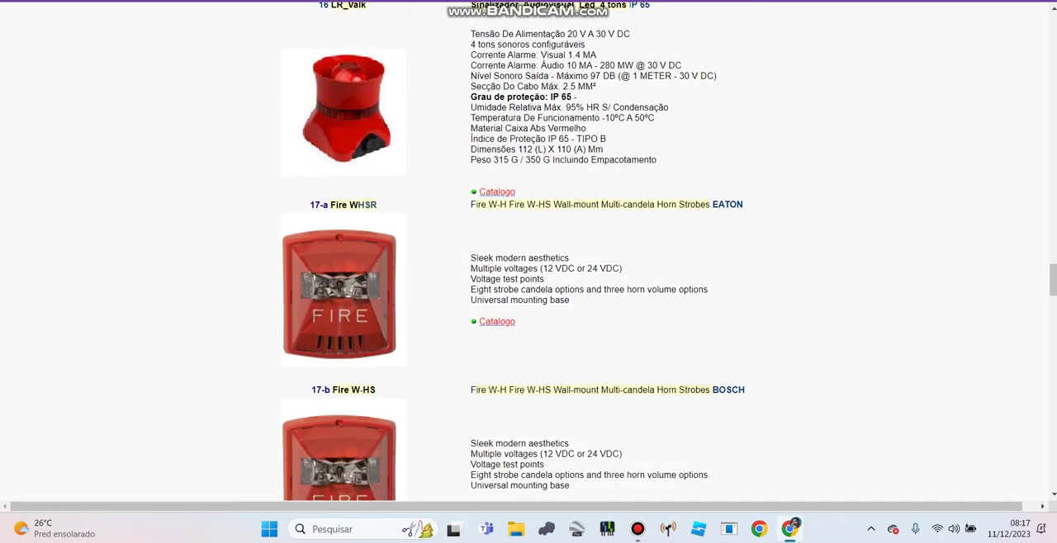
pyautogui.scroll(-1, 528, 247)
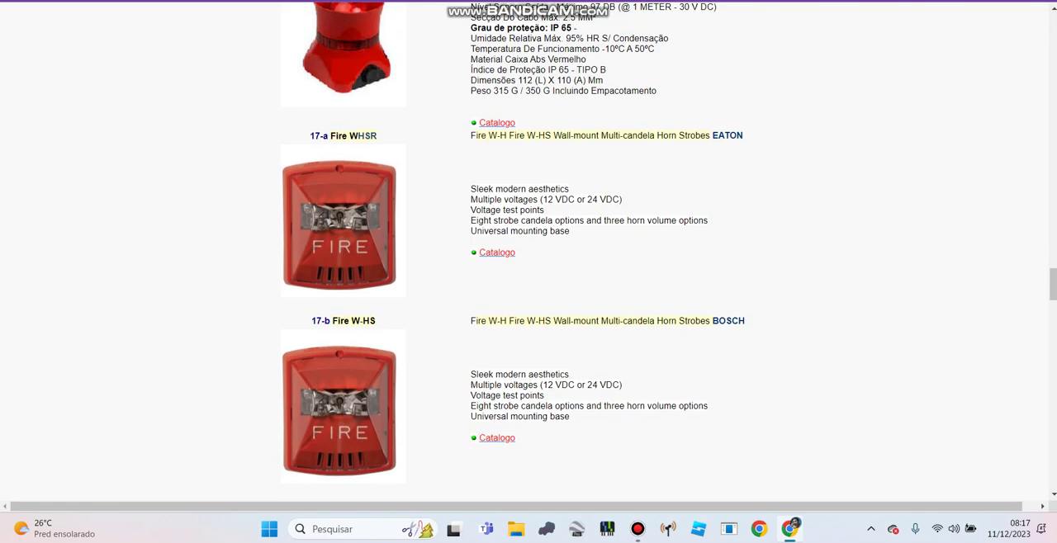
pyautogui.scroll(-4, 528, 248)
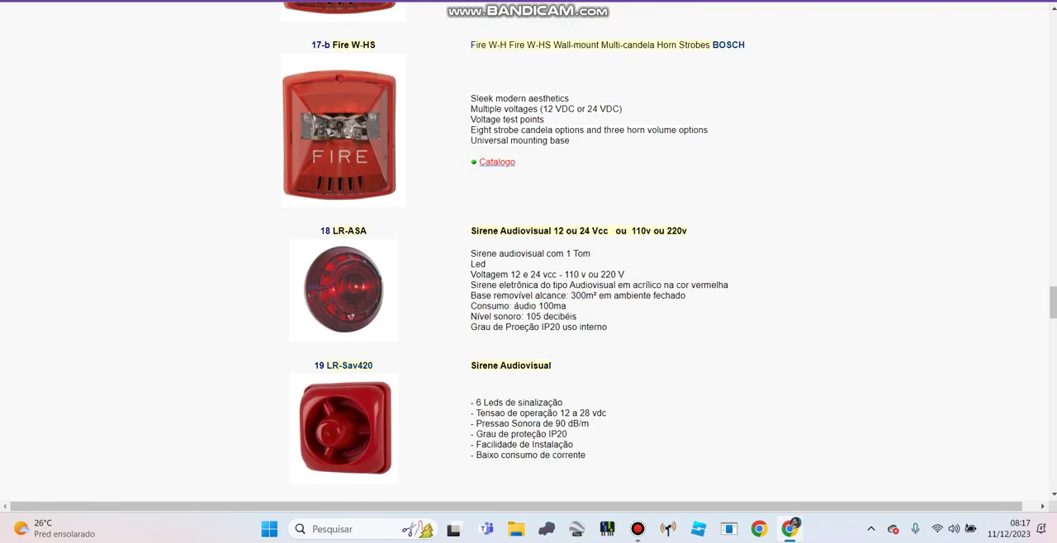
pyautogui.scroll(-3, 528, 248)
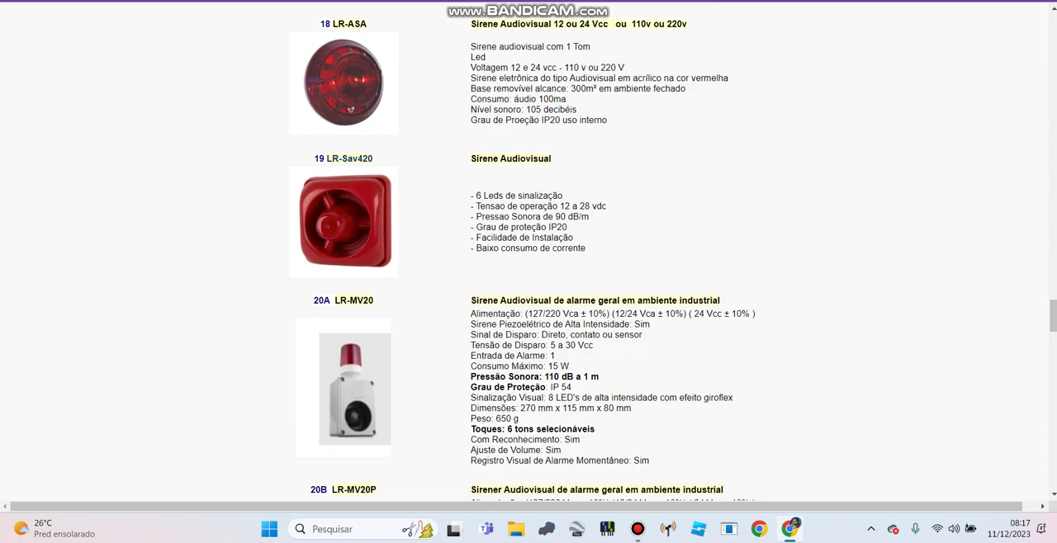
pyautogui.scroll(-1, 529, 248)
pyautogui.scroll(-3, 529, 247)
pyautogui.scroll(-1, 529, 248)
pyautogui.scroll(-1, 528, 248)
pyautogui.scroll(-2, 528, 248)
pyautogui.scroll(-1, 528, 248)
pyautogui.scroll(-4, 528, 248)
pyautogui.scroll(1, 529, 247)
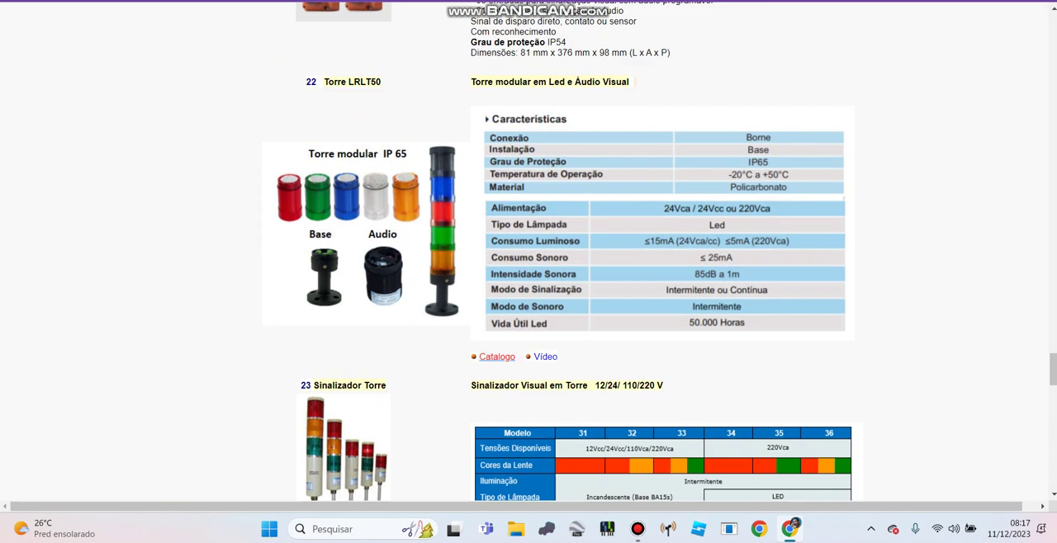
pyautogui.scroll(-2, 561, 247)
pyautogui.scroll(-1, 562, 248)
pyautogui.scroll(1, 561, 248)
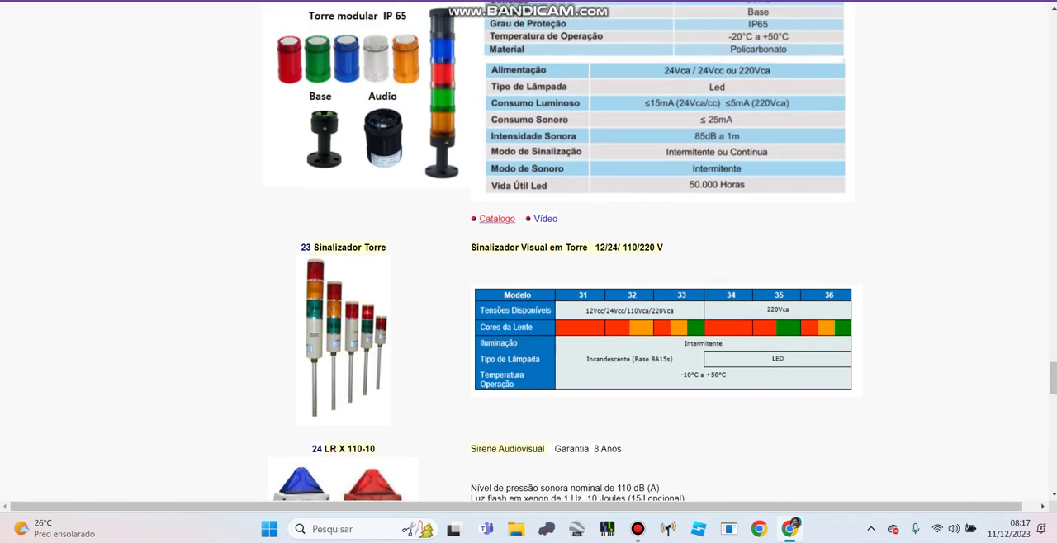
pyautogui.scroll(1, 562, 273)
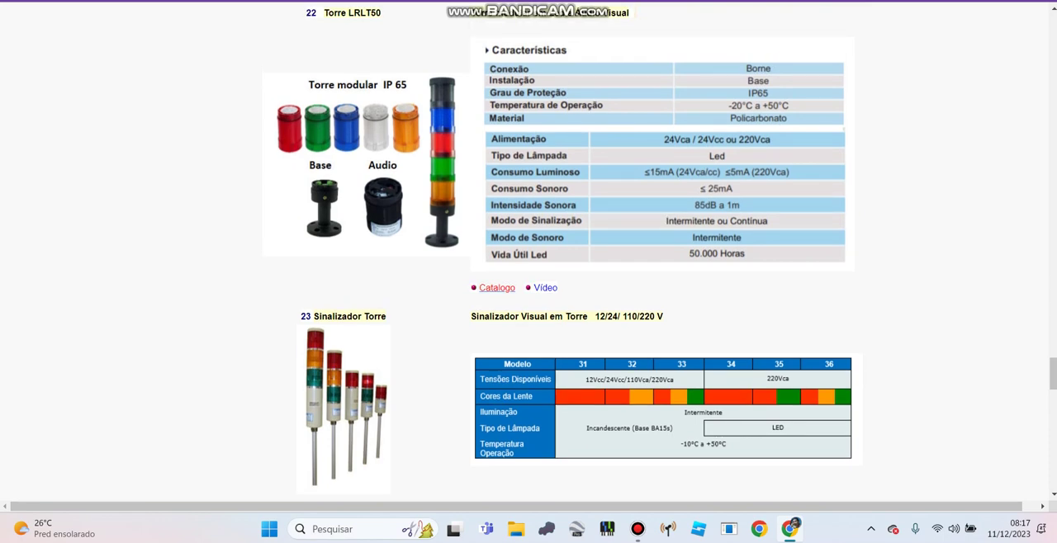
pyautogui.scroll(-2, 562, 272)
pyautogui.scroll(-2, 561, 273)
pyautogui.scroll(-3, 561, 272)
pyautogui.scroll(1, 562, 273)
pyautogui.scroll(-1, 562, 273)
pyautogui.scroll(1, 561, 272)
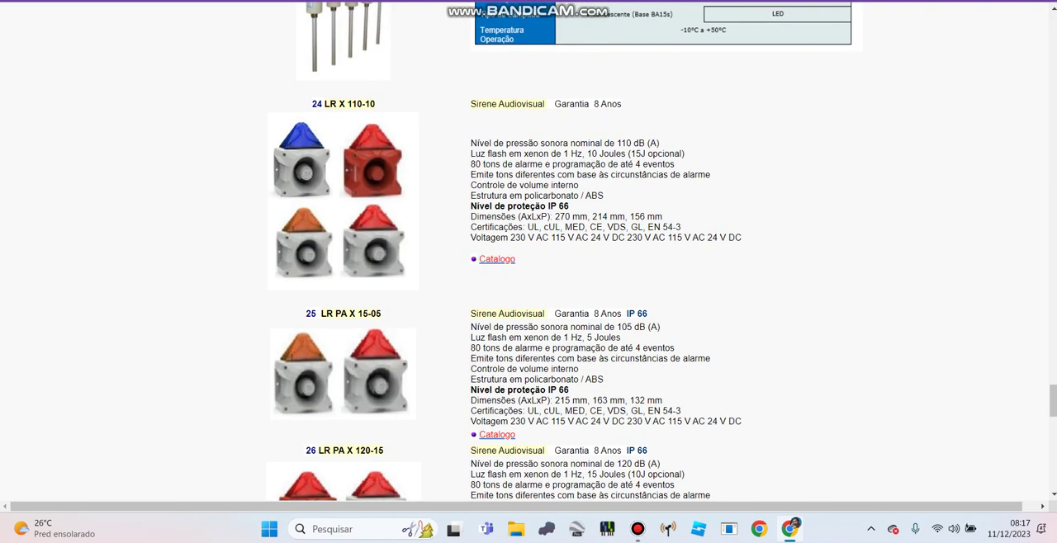
pyautogui.scroll(-1, 529, 272)
pyautogui.scroll(-2, 529, 272)
pyautogui.scroll(-2, 529, 272)
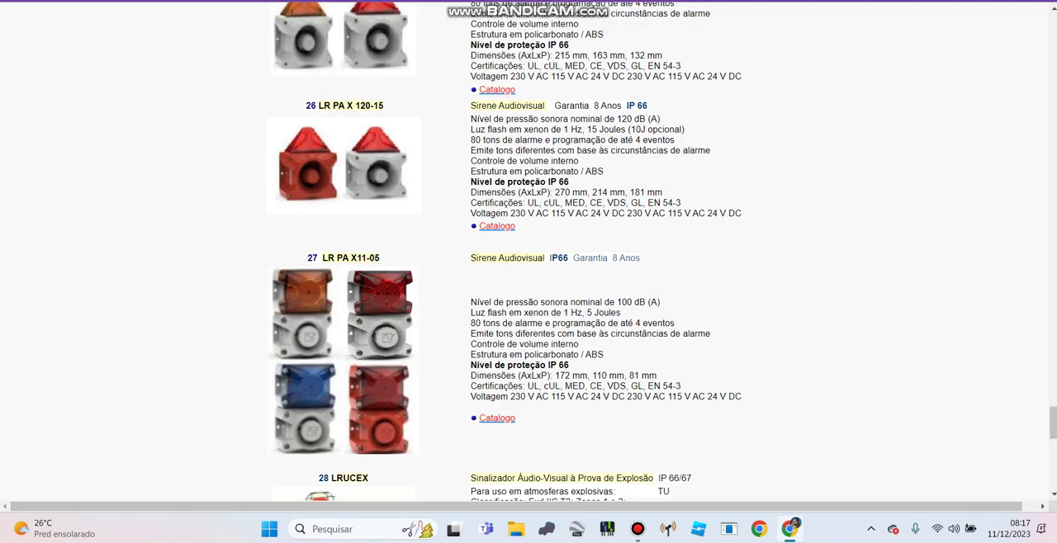
pyautogui.scroll(-3, 528, 273)
pyautogui.scroll(-1, 529, 272)
pyautogui.scroll(-2, 528, 273)
pyautogui.scroll(-1, 528, 272)
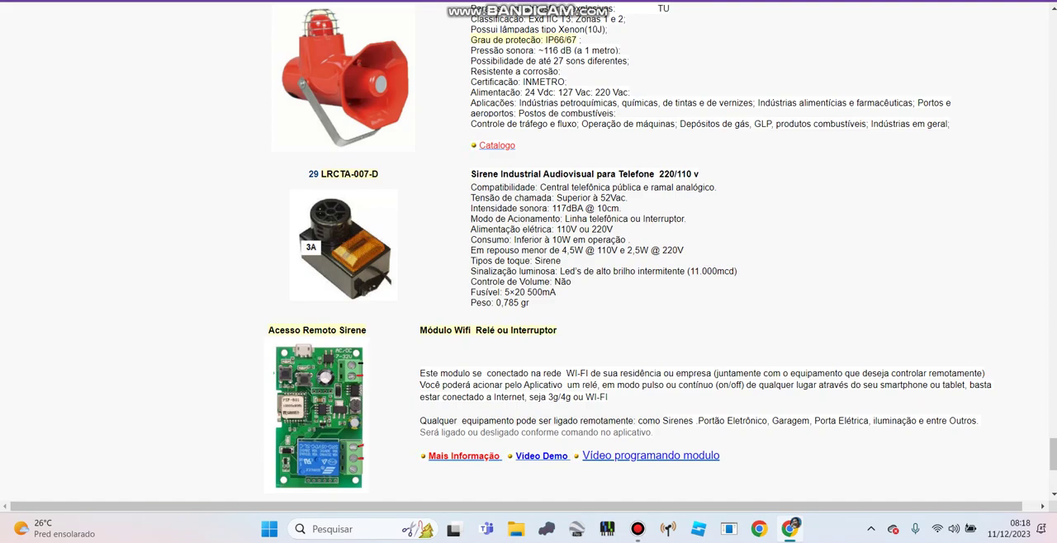
pyautogui.scroll(1, 628, 248)
pyautogui.scroll(1, 628, 247)
pyautogui.scroll(-2, 627, 248)
pyautogui.scroll(-1, 627, 248)
pyautogui.scroll(-2, 628, 248)
pyautogui.scroll(3, 628, 247)
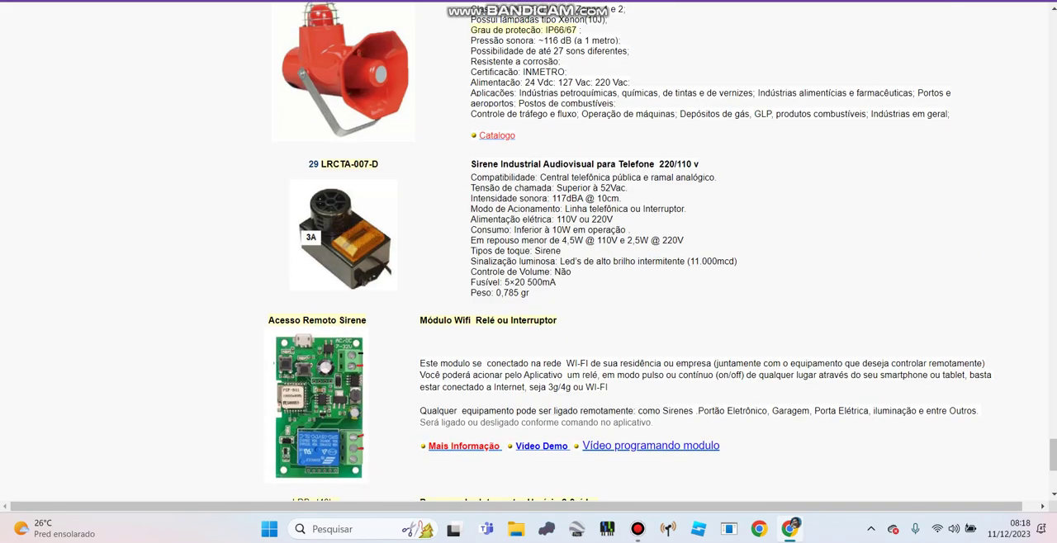
pyautogui.scroll(5, 528, 247)
pyautogui.scroll(10, 528, 248)
pyautogui.scroll(10, 528, 247)
pyautogui.scroll(10, 528, 248)
pyautogui.scroll(5, 528, 247)
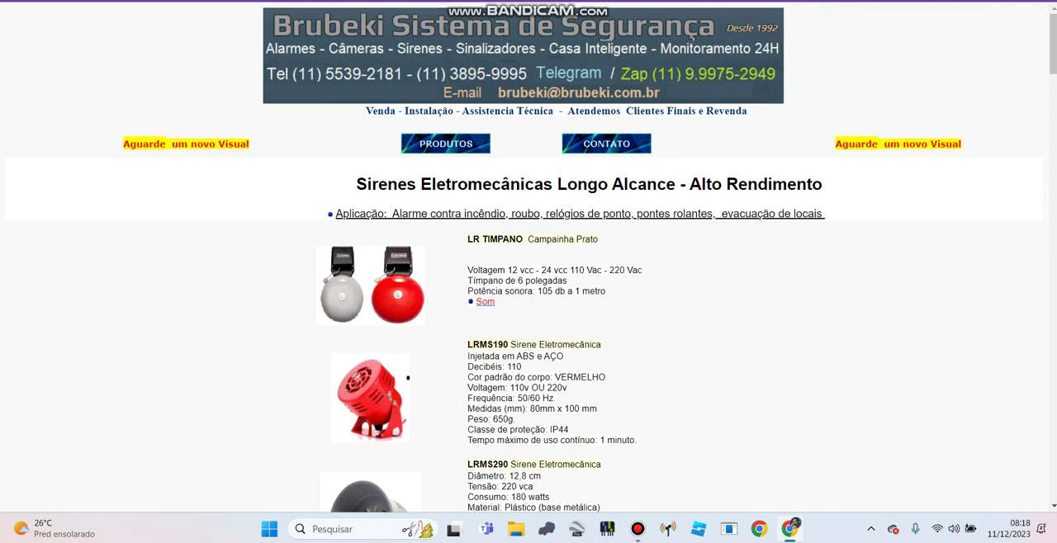